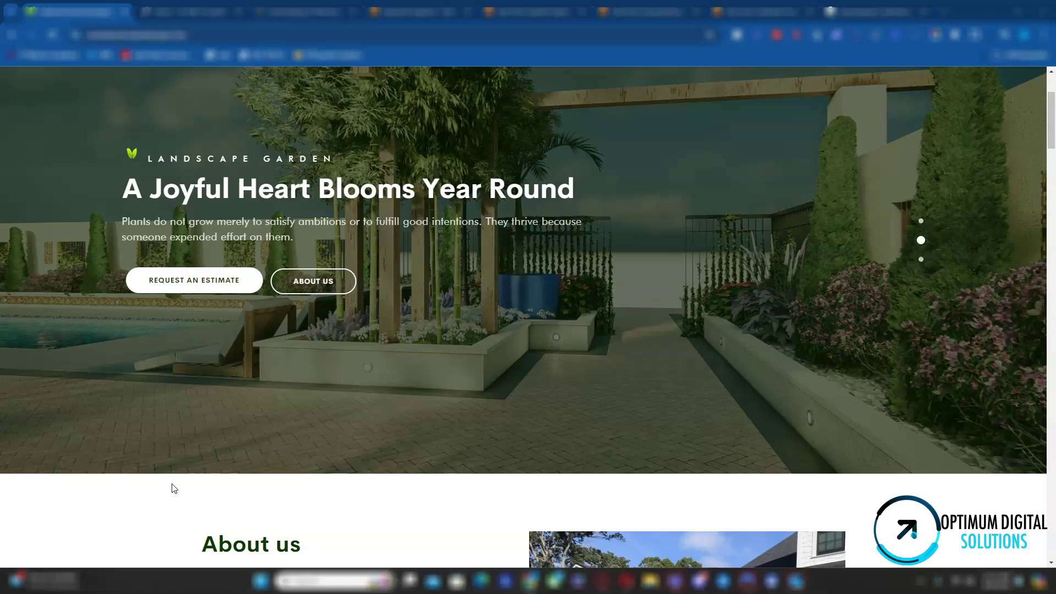
Scroll the S&S Tree & Landscape homepage down to the before/after grass slider
{"action": "scroll", "coordinate": [631, 294], "scroll_direction": "down", "scroll_amount": 15}
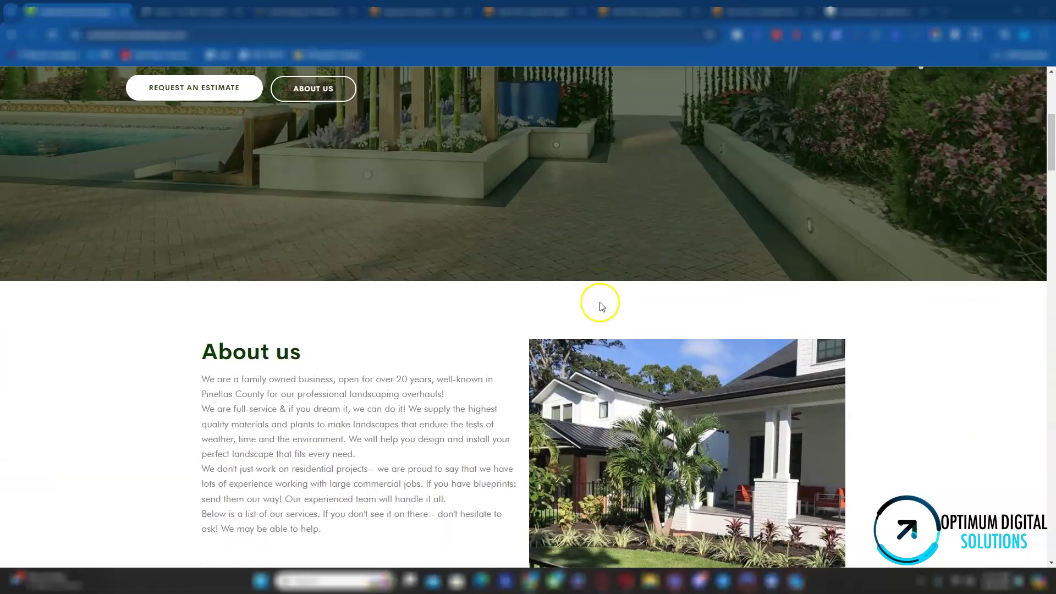
{"action": "scroll", "coordinate": [589, 282], "scroll_direction": "down", "scroll_amount": 5}
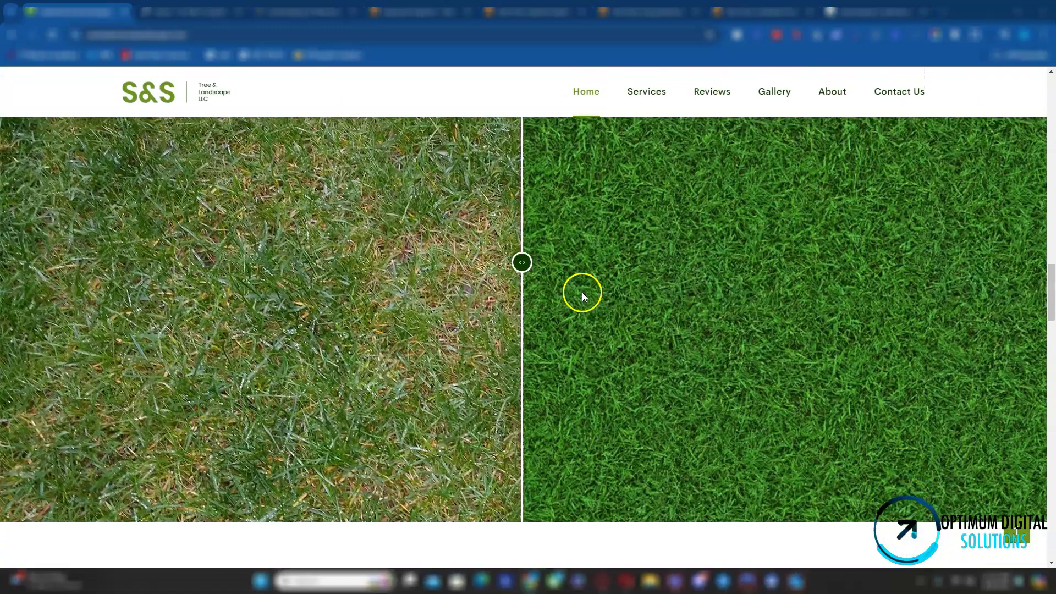
Review centralserviceslandscape.com's Ahrefs metrics (DR 0.7, 25 backlinks, 12 referring domains), then return to the S&S site
{"action": "left_click", "coordinate": [759, 11]}
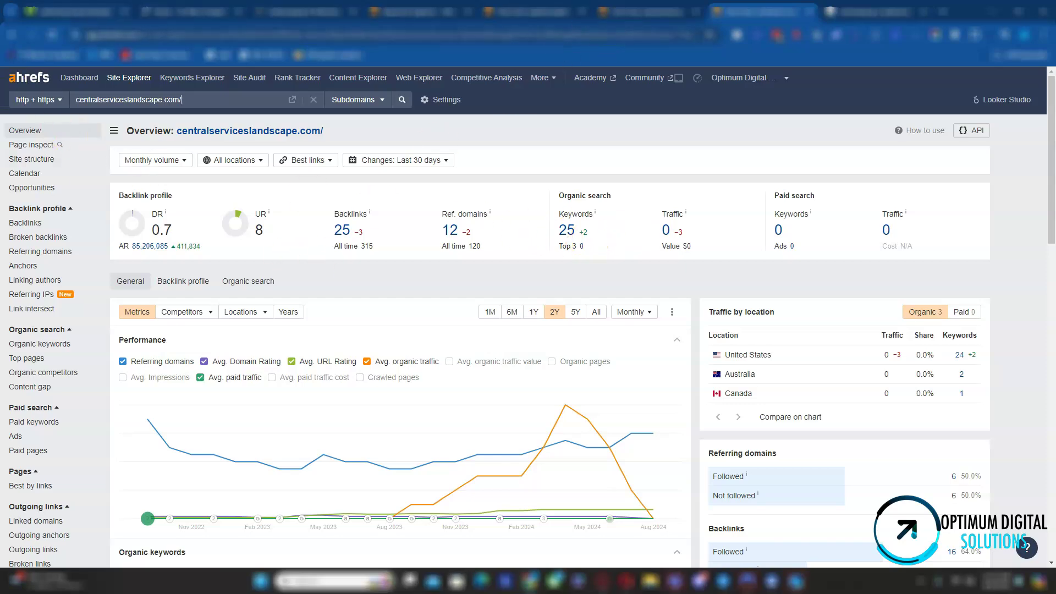
{"action": "left_click", "coordinate": [77, 11]}
Scroll the S&S homepage to About us, then view the 'landscaping st petersburg fl' keyword overview
{"action": "scroll", "coordinate": [391, 217], "scroll_direction": "up", "scroll_amount": 15}
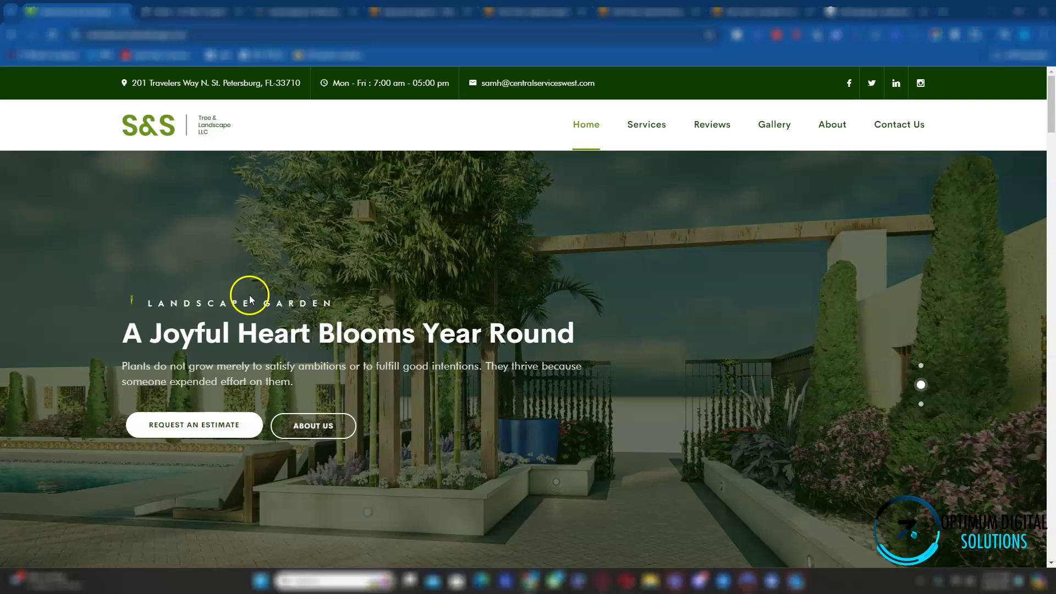
{"action": "scroll", "coordinate": [426, 337], "scroll_direction": "down", "scroll_amount": 4}
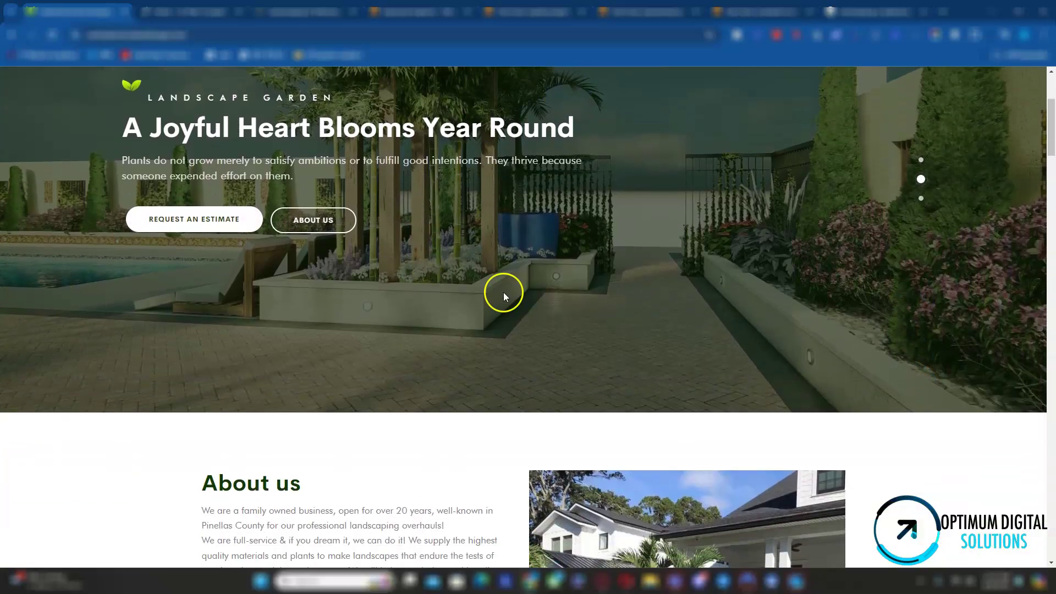
{"action": "scroll", "coordinate": [550, 236], "scroll_direction": "down", "scroll_amount": 4}
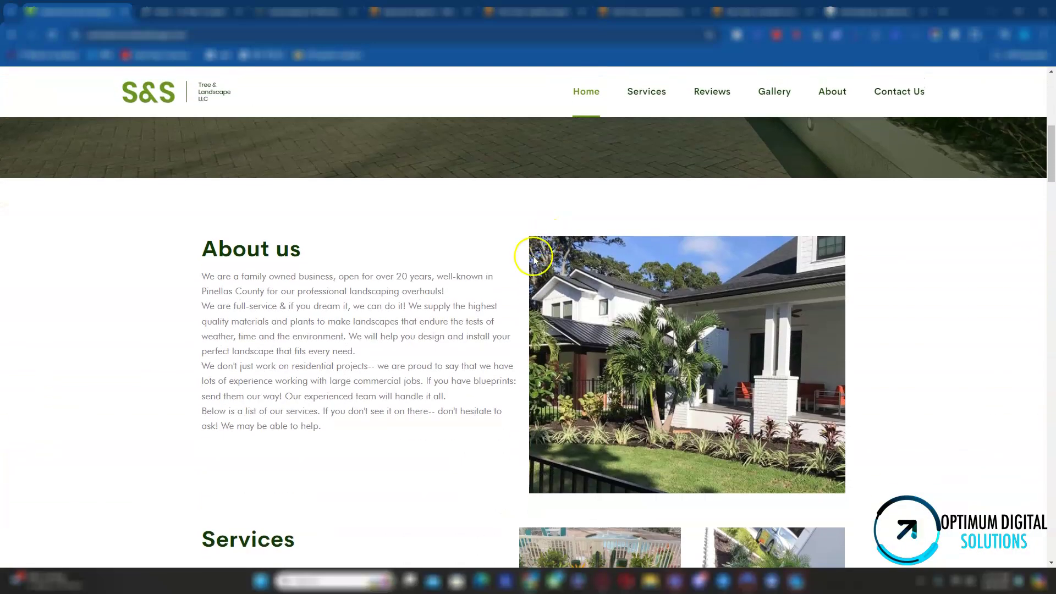
{"action": "scroll", "coordinate": [485, 340], "scroll_direction": "up", "scroll_amount": 1}
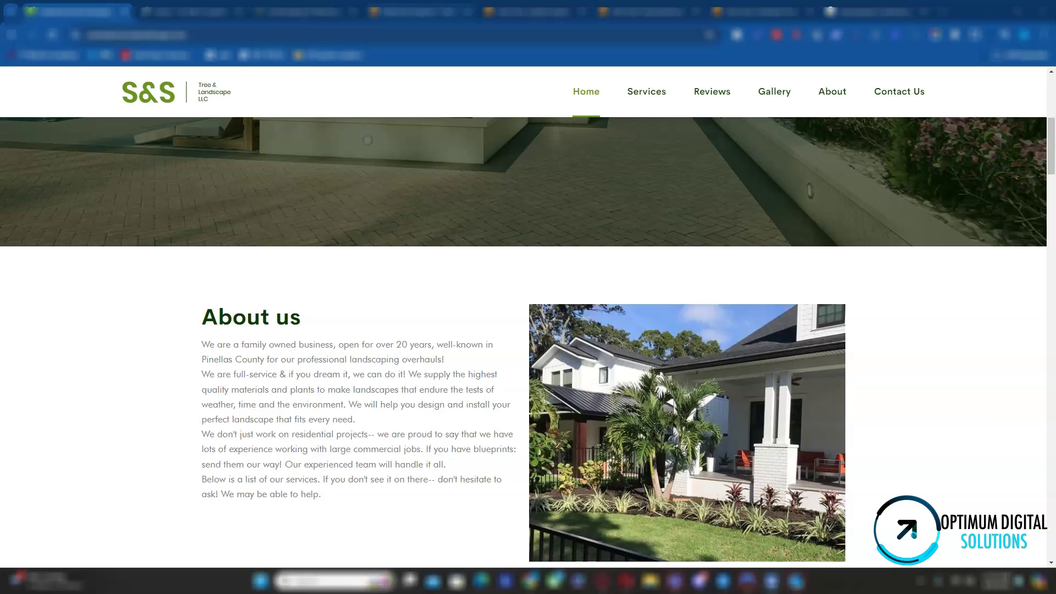
{"action": "left_click", "coordinate": [429, 7]}
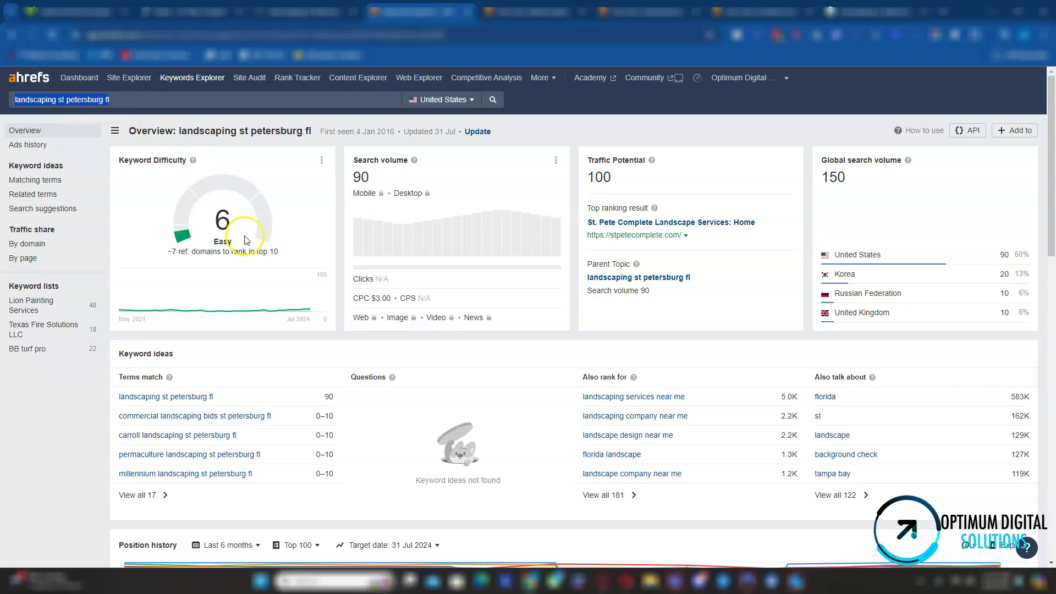
Return to the S&S site and start, then cancel, saving the whole webpage
{"action": "mouse_move", "coordinate": [379, 190]}
{"action": "key", "text": "ctrl+1"}
{"action": "scroll", "coordinate": [299, 243], "scroll_direction": "up", "scroll_amount": 2}
{"action": "scroll", "coordinate": [300, 243], "scroll_direction": "down", "scroll_amount": 4}
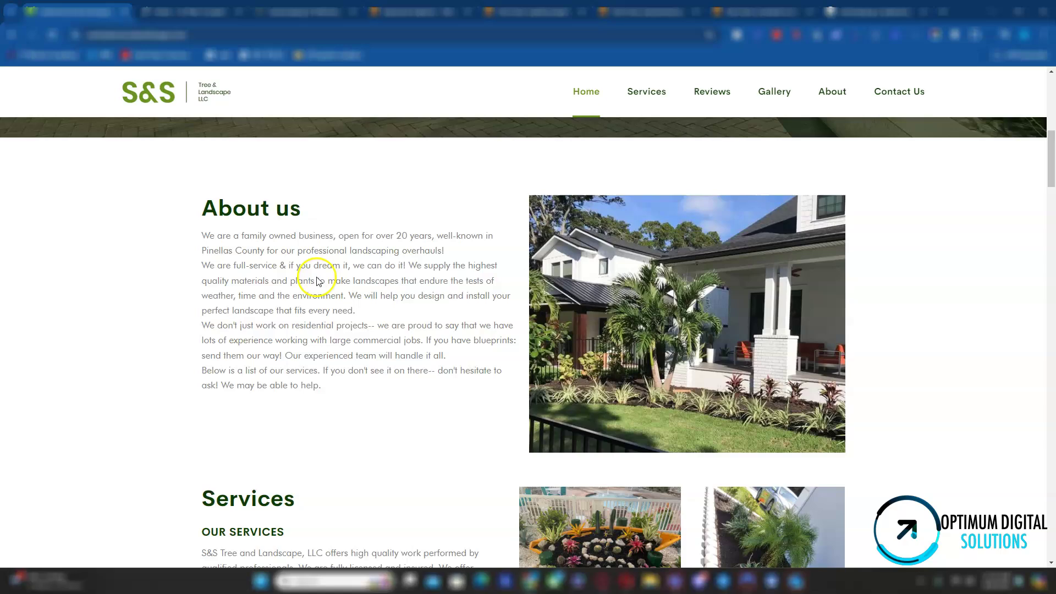
{"action": "scroll", "coordinate": [321, 352], "scroll_direction": "down", "scroll_amount": 3}
{"action": "scroll", "coordinate": [330, 272], "scroll_direction": "up", "scroll_amount": 5}
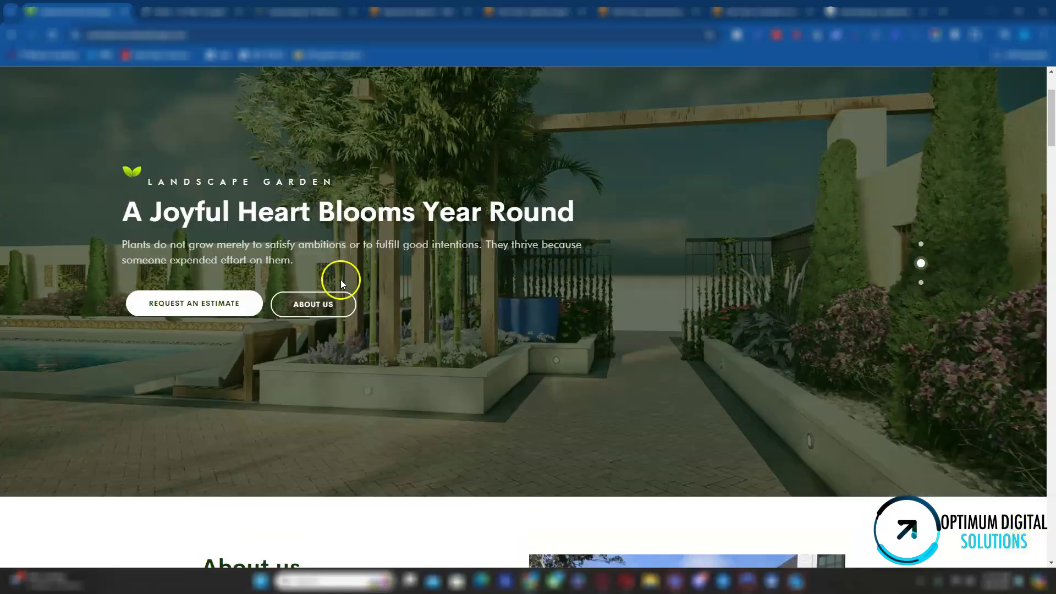
{"action": "scroll", "coordinate": [443, 360], "scroll_direction": "down", "scroll_amount": 2}
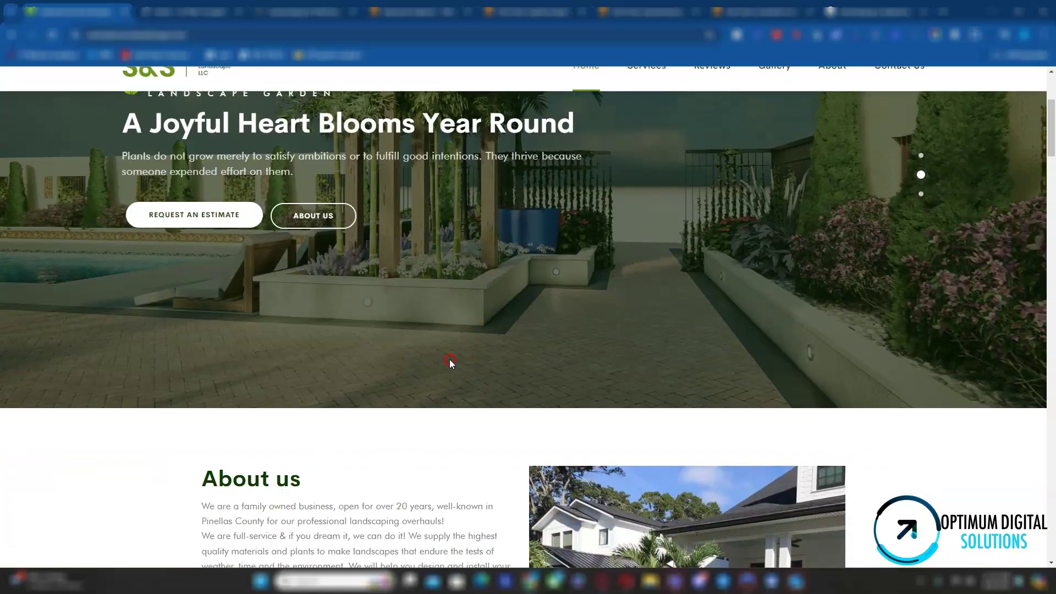
{"action": "right_click", "coordinate": [450, 359]}
{"action": "left_click", "coordinate": [503, 114]}
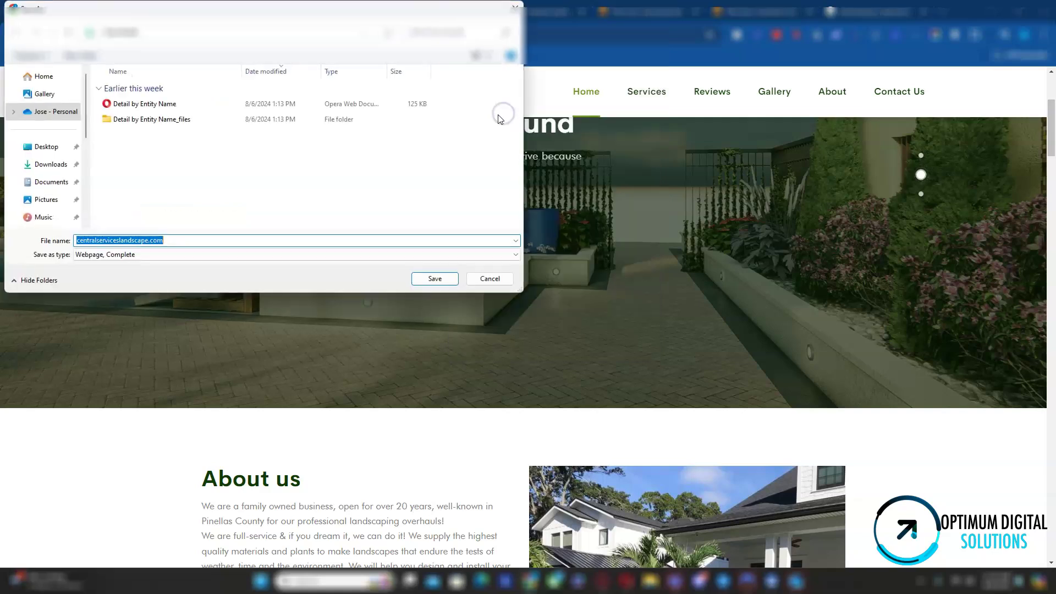
{"action": "left_click", "coordinate": [488, 278]}
Save the About us house photo as the JPEG 'Landscape-design'
{"action": "scroll", "coordinate": [483, 314], "scroll_direction": "down", "scroll_amount": 5}
{"action": "right_click", "coordinate": [564, 337]}
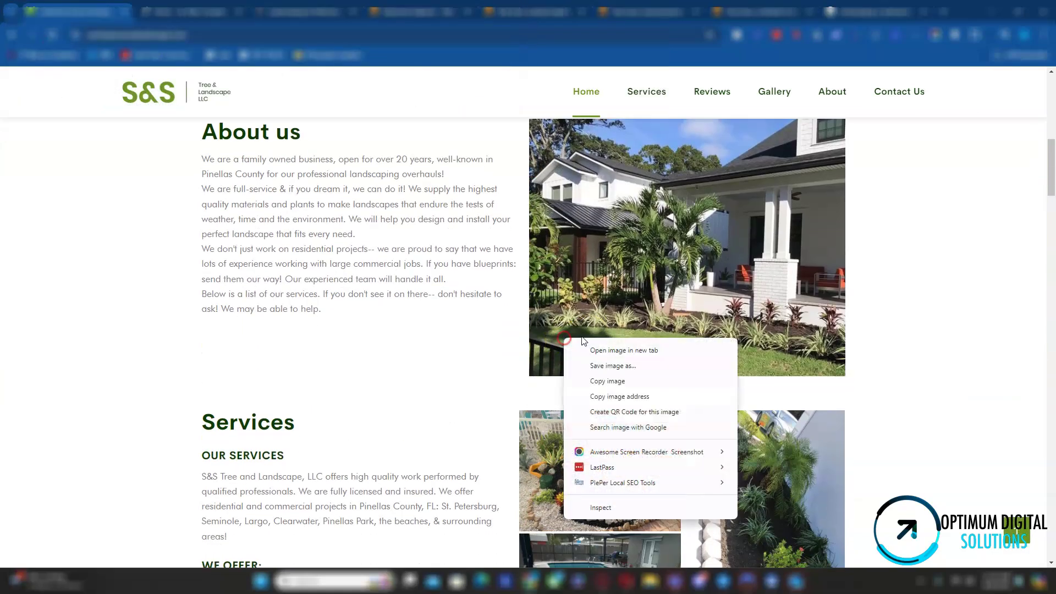
{"action": "left_click", "coordinate": [605, 366]}
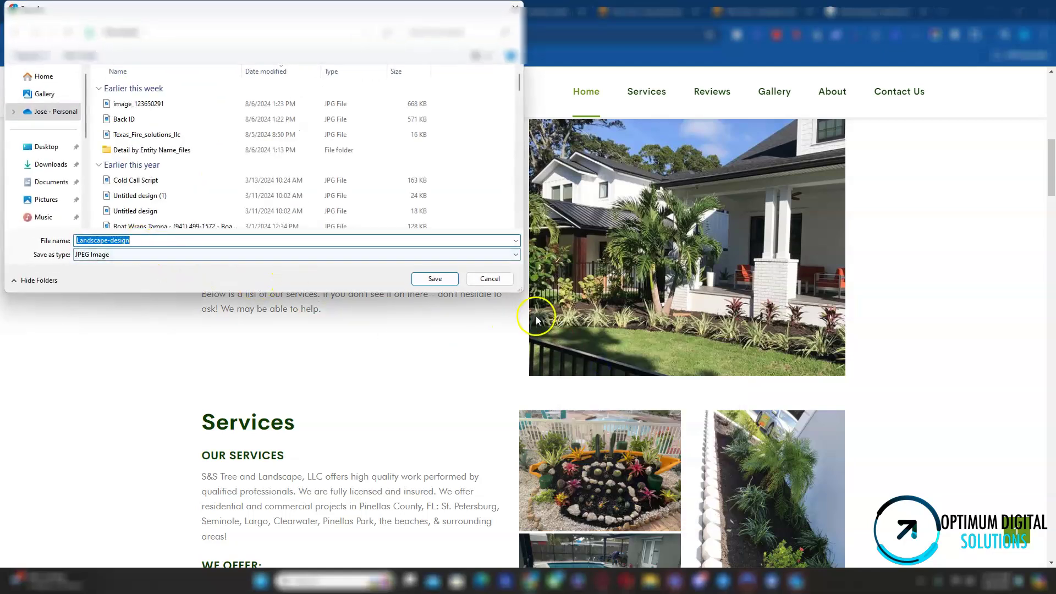
{"action": "left_click", "coordinate": [434, 279]}
{"action": "scroll", "coordinate": [674, 312], "scroll_direction": "up", "scroll_amount": 3}
{"action": "scroll", "coordinate": [674, 311], "scroll_direction": "up", "scroll_amount": 3}
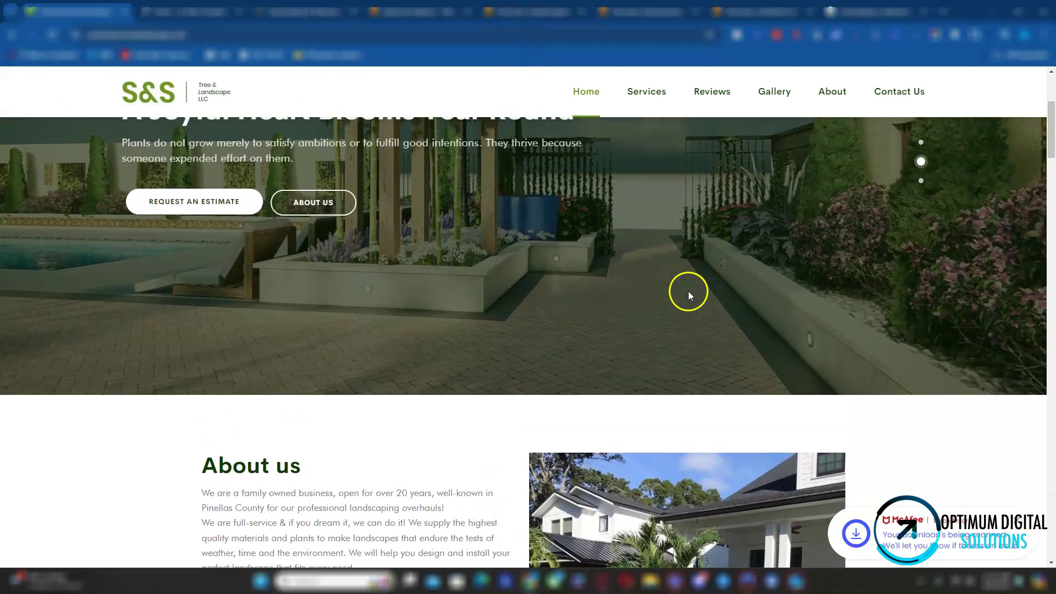
Scroll through the 'landscaping st petersburg fl' Google results, from sponsored local listings and map to organic results
{"action": "left_click", "coordinate": [874, 11]}
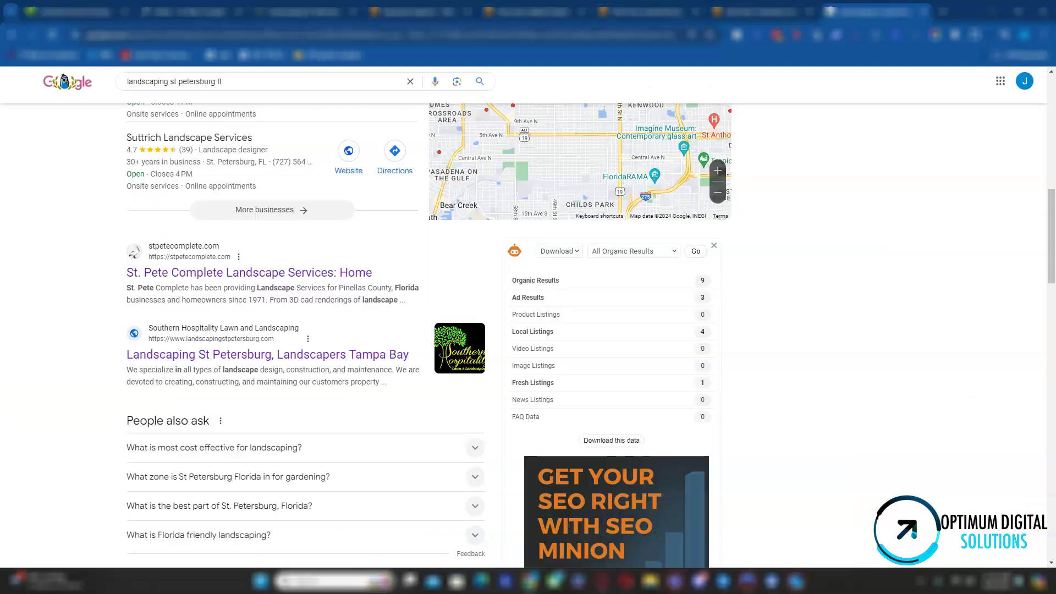
{"action": "scroll", "coordinate": [219, 186], "scroll_direction": "down", "scroll_amount": 5}
{"action": "scroll", "coordinate": [35, 181], "scroll_direction": "up", "scroll_amount": 10}
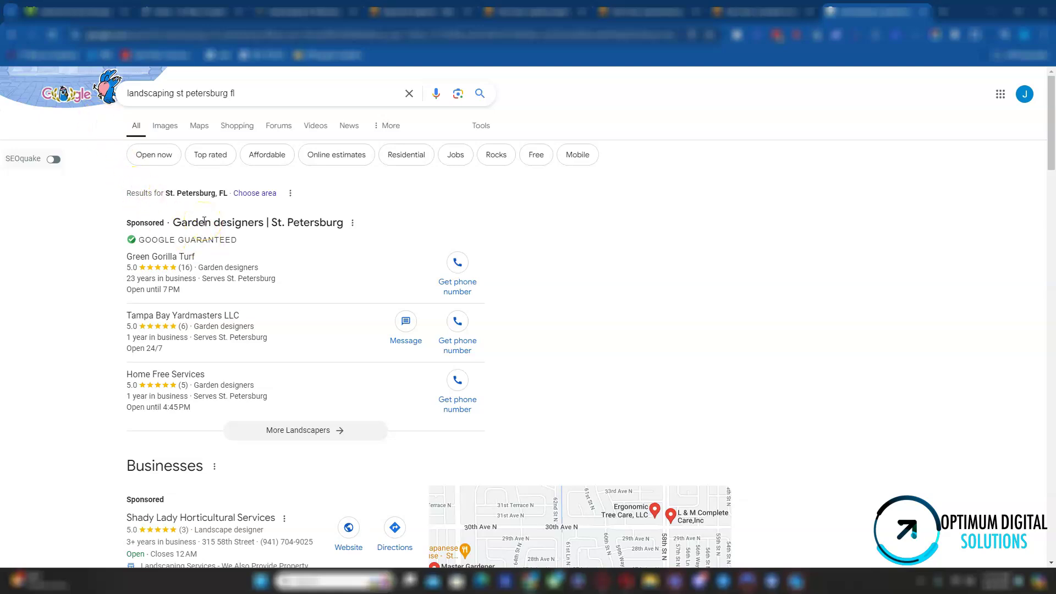
{"action": "scroll", "coordinate": [204, 220], "scroll_direction": "down", "scroll_amount": 4}
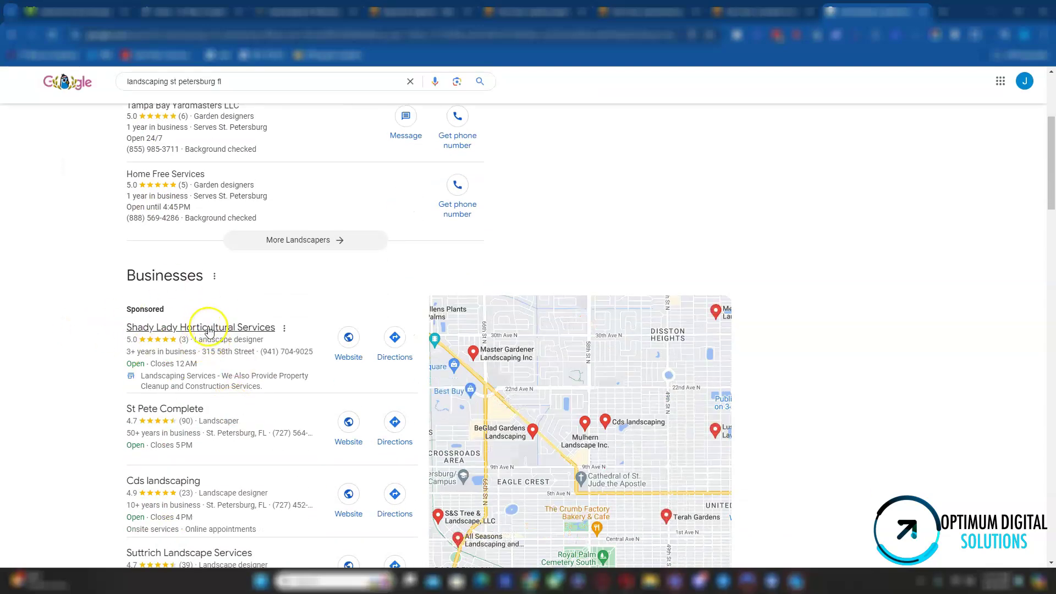
{"action": "scroll", "coordinate": [204, 329], "scroll_direction": "down", "scroll_amount": 1}
{"action": "scroll", "coordinate": [181, 366], "scroll_direction": "down", "scroll_amount": 3}
{"action": "scroll", "coordinate": [223, 391], "scroll_direction": "down", "scroll_amount": 2}
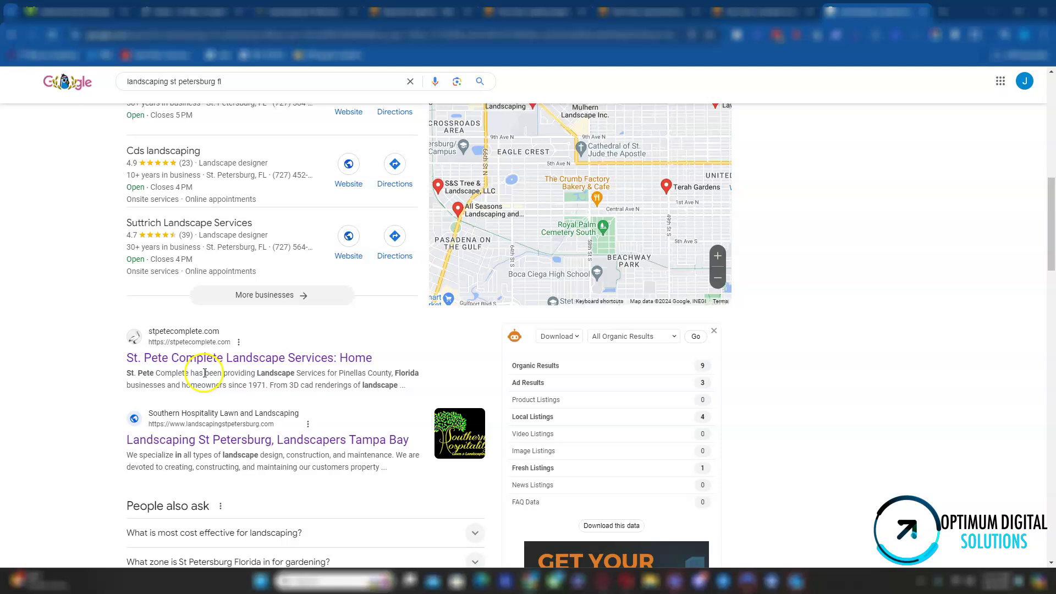
{"action": "scroll", "coordinate": [229, 390], "scroll_direction": "down", "scroll_amount": 1}
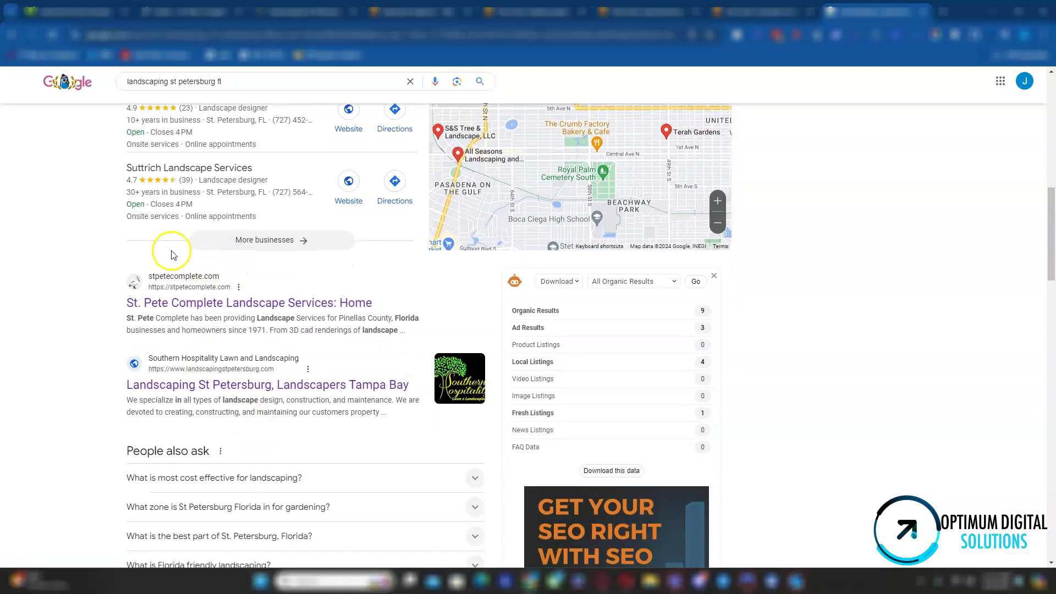
{"action": "scroll", "coordinate": [323, 471], "scroll_direction": "down", "scroll_amount": 1}
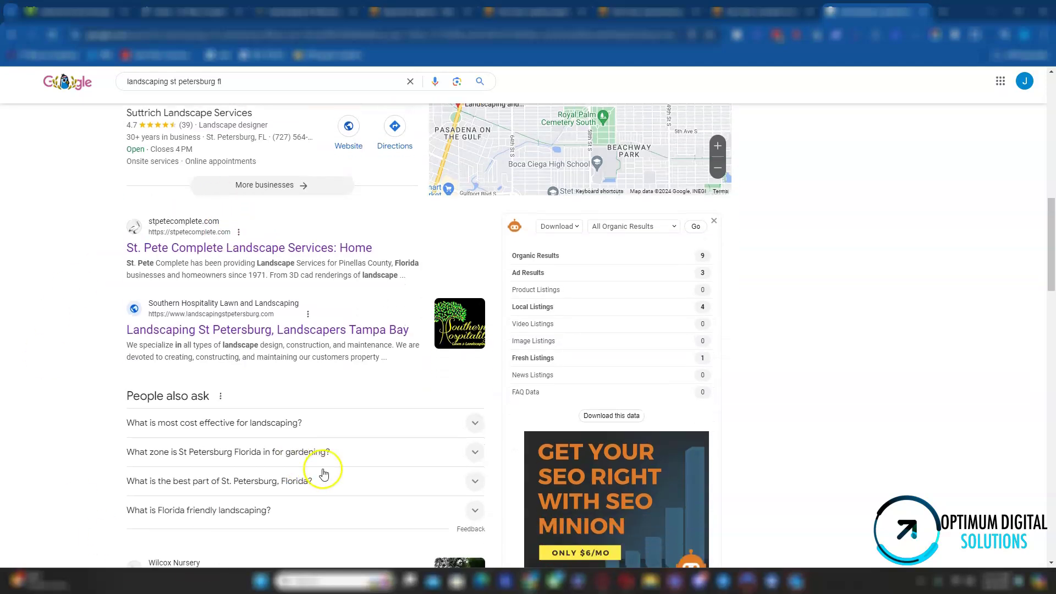
{"action": "scroll", "coordinate": [515, 452], "scroll_direction": "up", "scroll_amount": 4}
{"action": "scroll", "coordinate": [903, 259], "scroll_direction": "up", "scroll_amount": 6}
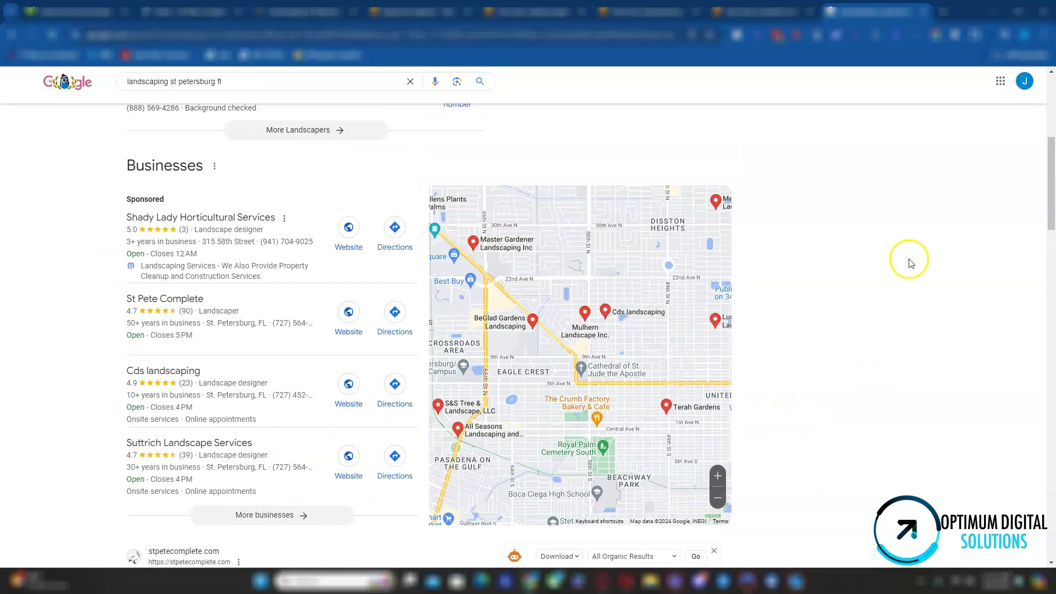
{"action": "scroll", "coordinate": [66, 238], "scroll_direction": "down", "scroll_amount": 3}
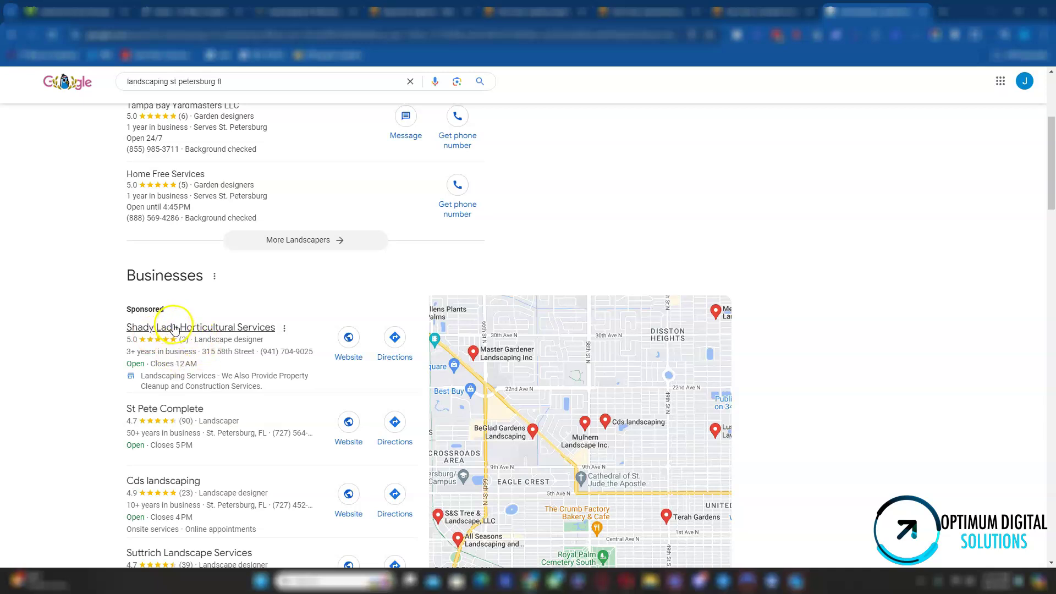
{"action": "scroll", "coordinate": [173, 329], "scroll_direction": "down", "scroll_amount": 3}
{"action": "scroll", "coordinate": [165, 341], "scroll_direction": "down", "scroll_amount": 3}
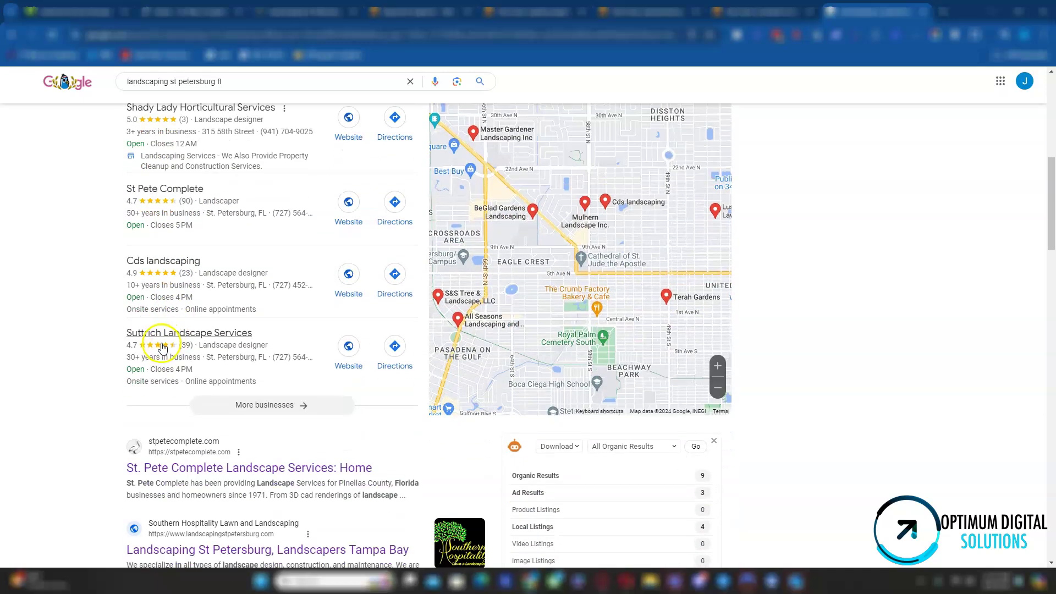
{"action": "scroll", "coordinate": [165, 388], "scroll_direction": "down", "scroll_amount": 5}
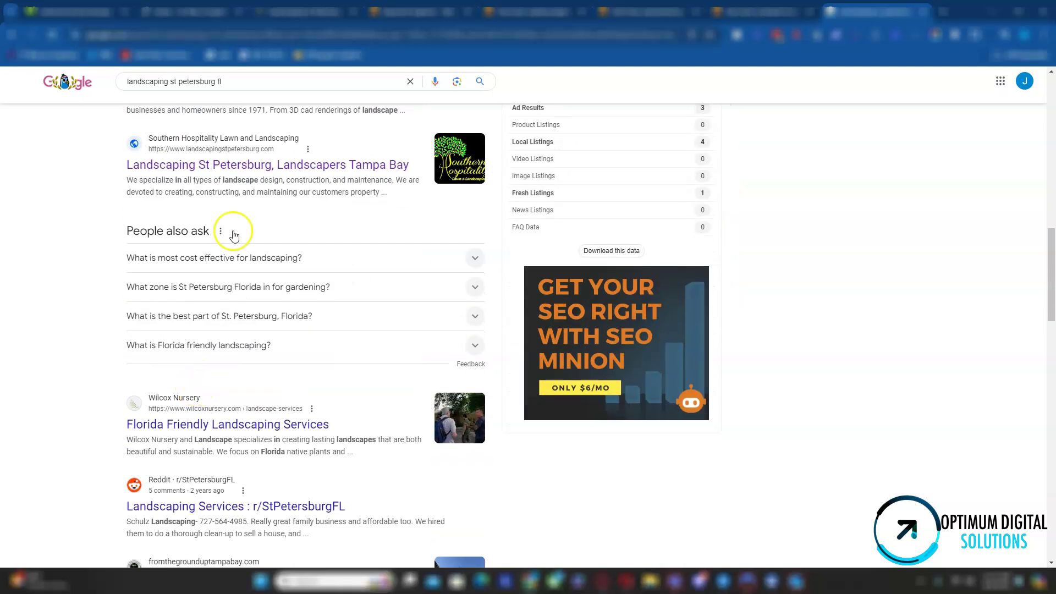
{"action": "scroll", "coordinate": [206, 215], "scroll_direction": "down", "scroll_amount": 7}
{"action": "scroll", "coordinate": [220, 247], "scroll_direction": "down", "scroll_amount": 15}
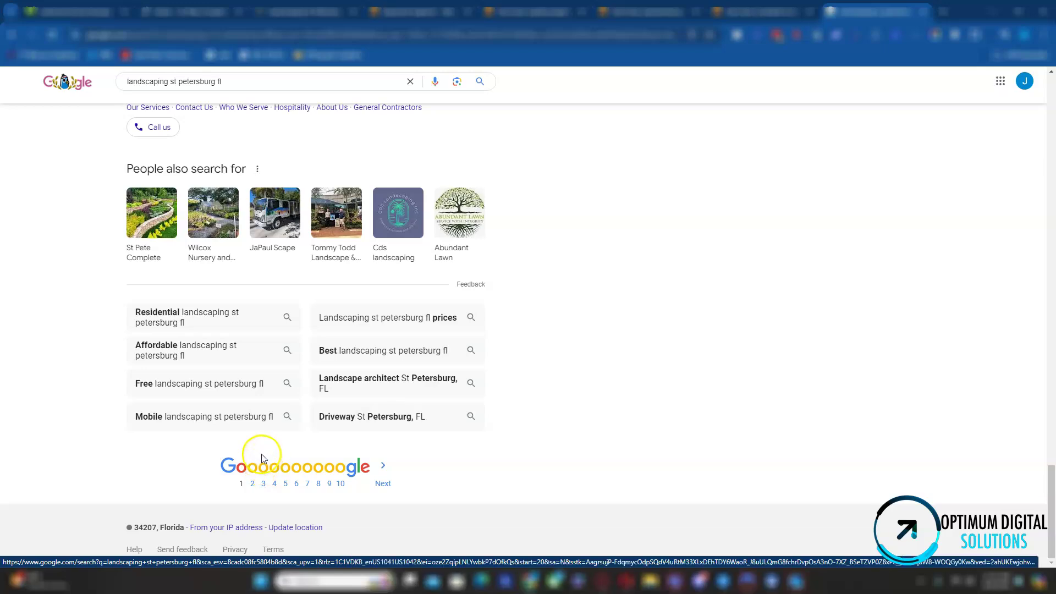
{"action": "scroll", "coordinate": [239, 464], "scroll_direction": "up", "scroll_amount": 20}
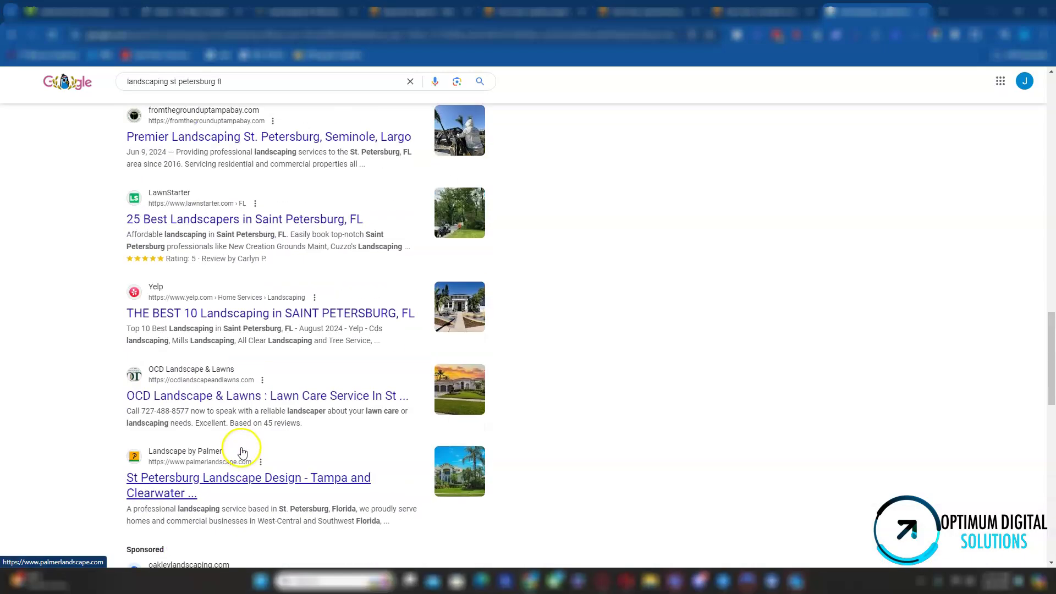
{"action": "scroll", "coordinate": [223, 434], "scroll_direction": "down", "scroll_amount": 6}
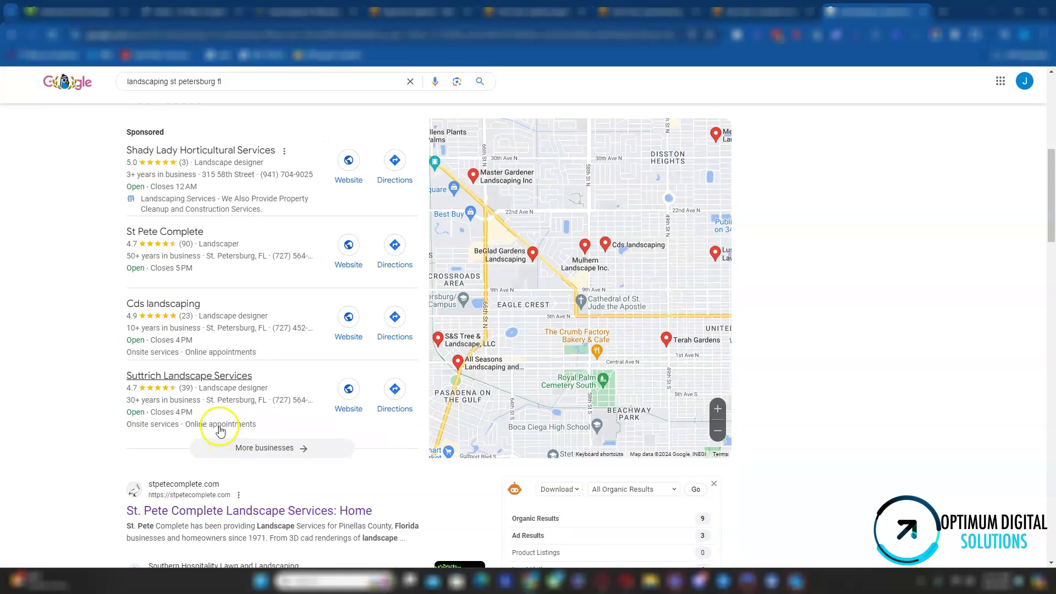
{"action": "scroll", "coordinate": [219, 453], "scroll_direction": "down", "scroll_amount": 1}
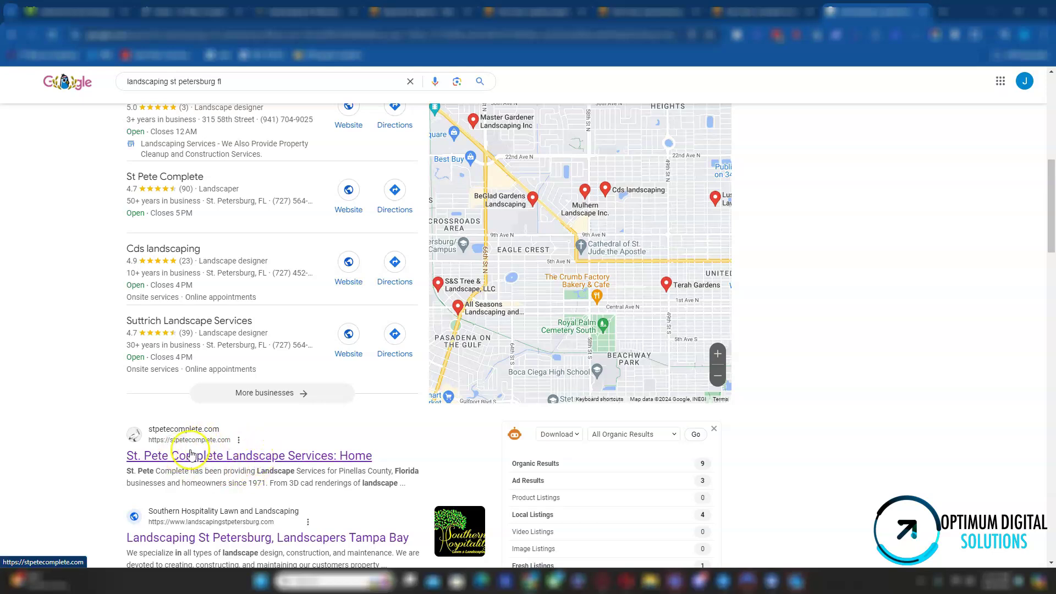
{"action": "scroll", "coordinate": [213, 464], "scroll_direction": "down", "scroll_amount": 1}
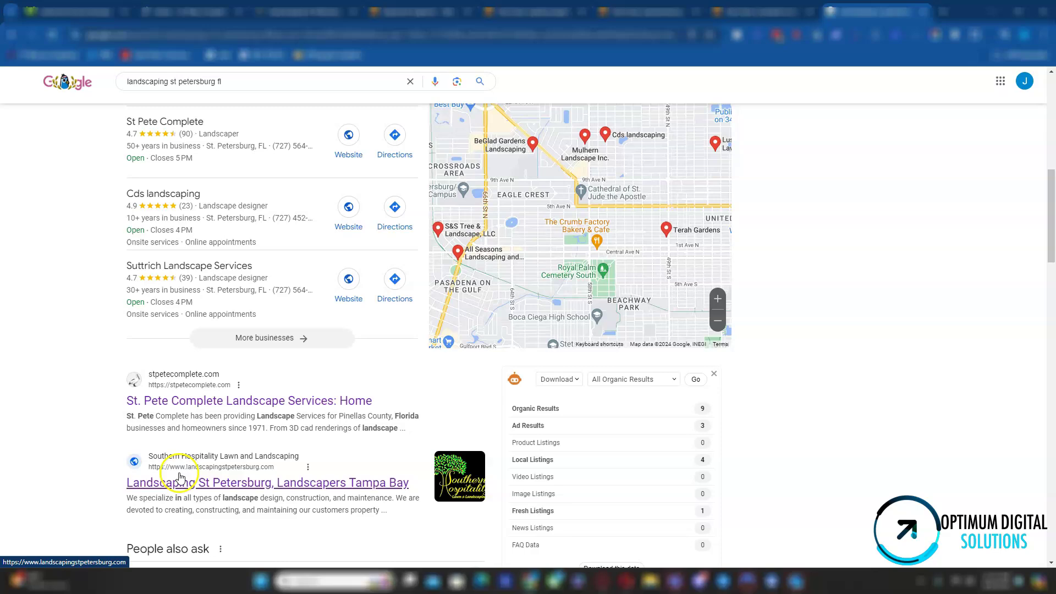
Browse the St. Pete Complete website's services and return to the top
{"action": "key", "text": "ctrl+2"}
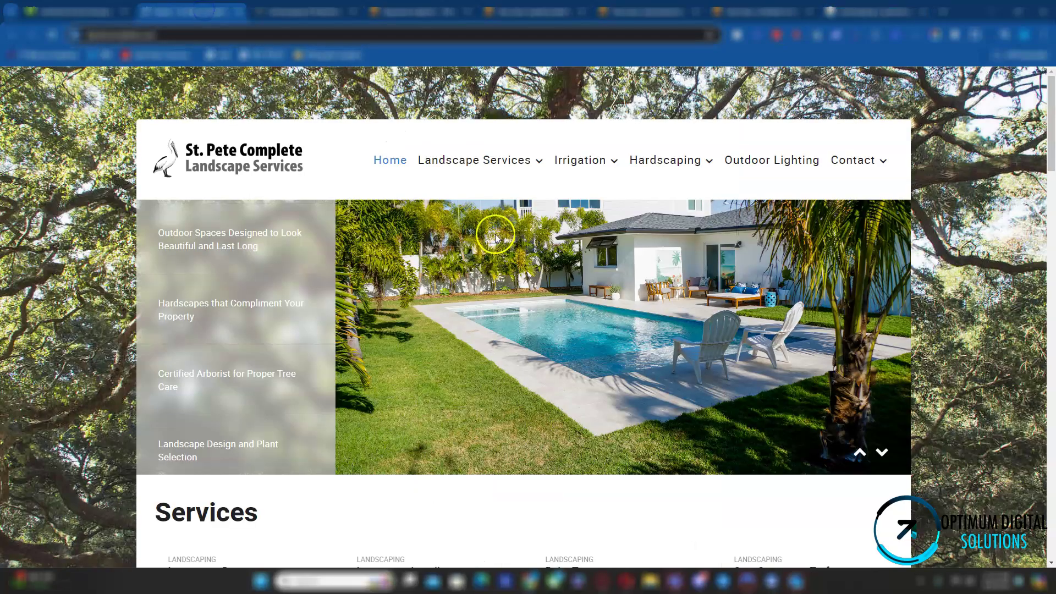
{"action": "mouse_move", "coordinate": [483, 155]}
{"action": "scroll", "coordinate": [512, 213], "scroll_direction": "down", "scroll_amount": 3}
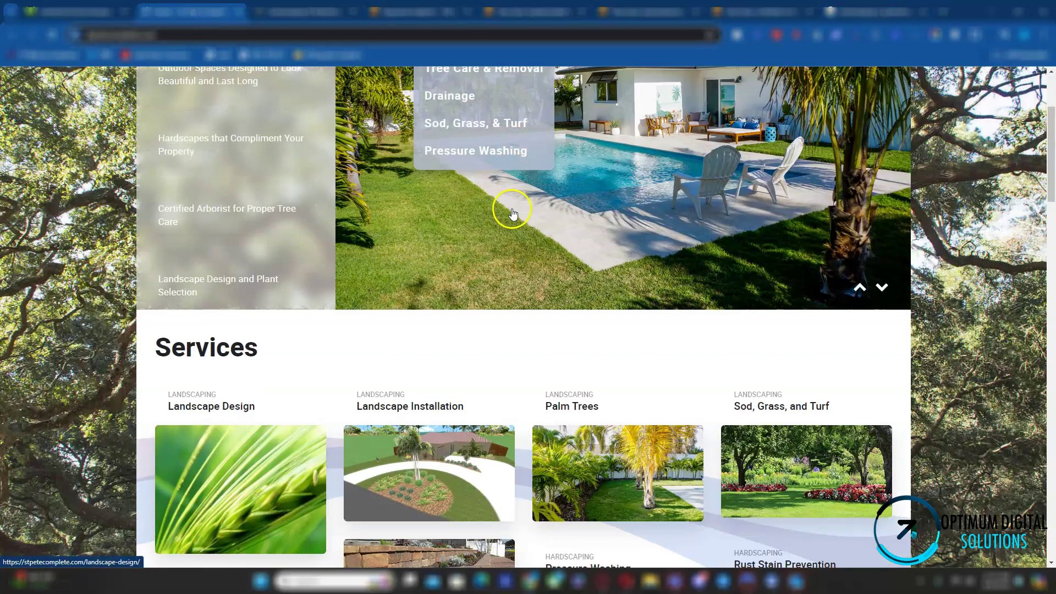
{"action": "scroll", "coordinate": [511, 213], "scroll_direction": "down", "scroll_amount": 17}
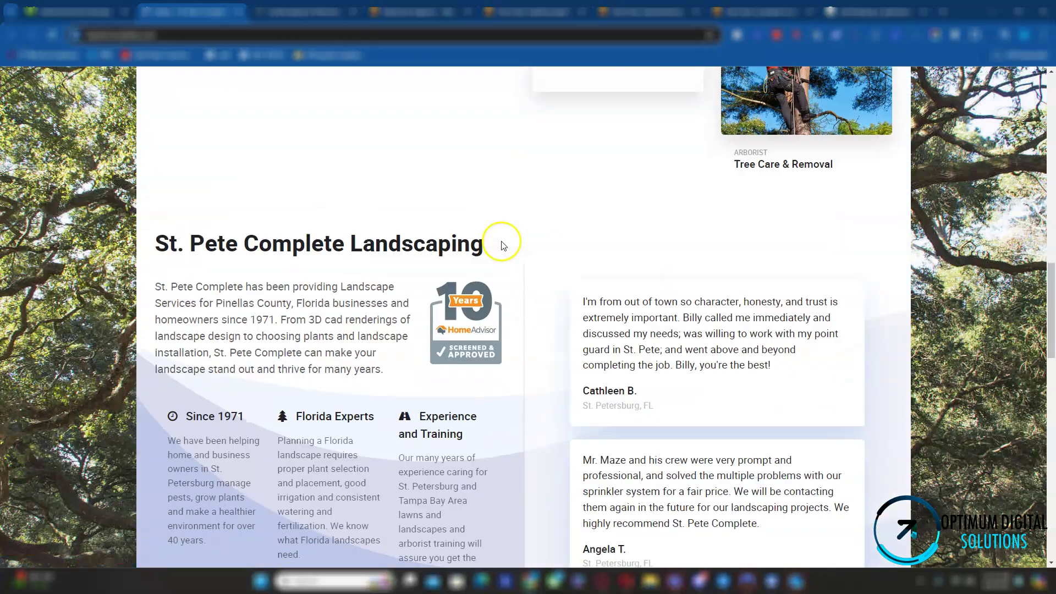
{"action": "scroll", "coordinate": [330, 303], "scroll_direction": "down", "scroll_amount": 3}
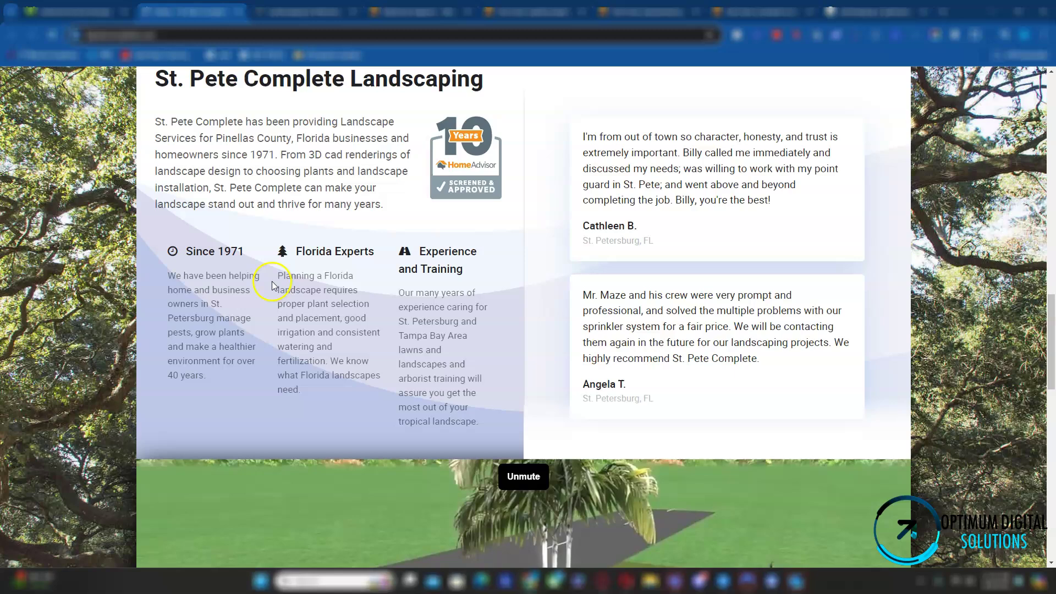
{"action": "scroll", "coordinate": [272, 281], "scroll_direction": "down", "scroll_amount": 16}
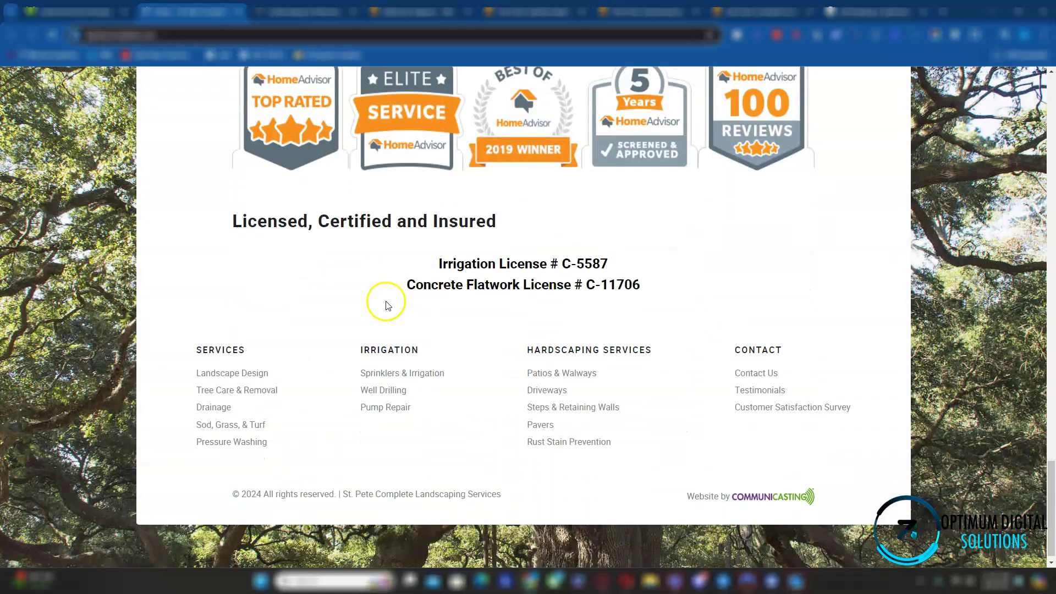
{"action": "scroll", "coordinate": [390, 291], "scroll_direction": "up", "scroll_amount": 16}
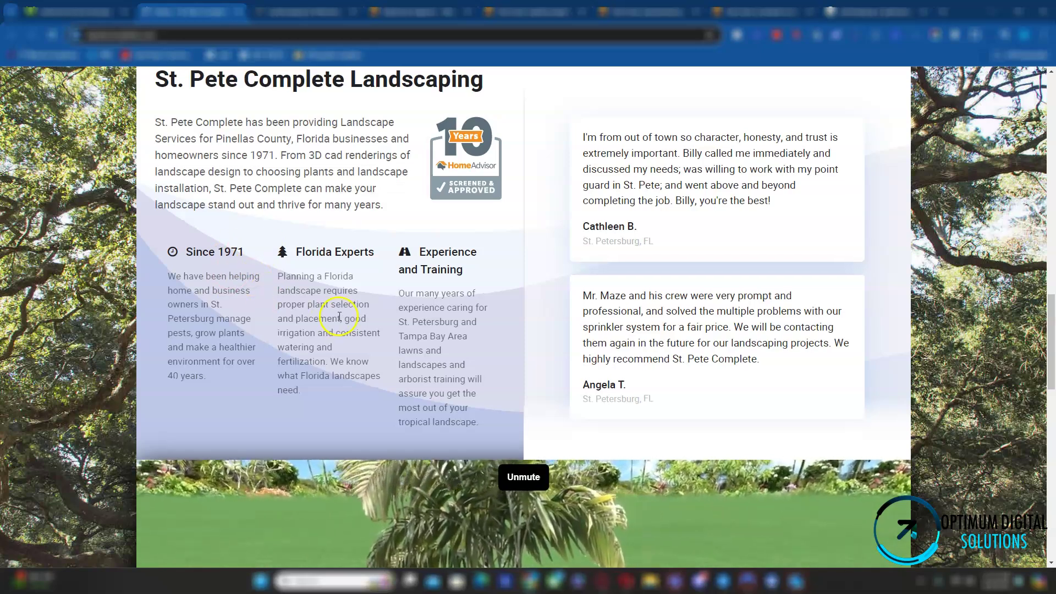
{"action": "scroll", "coordinate": [340, 316], "scroll_direction": "up", "scroll_amount": 3}
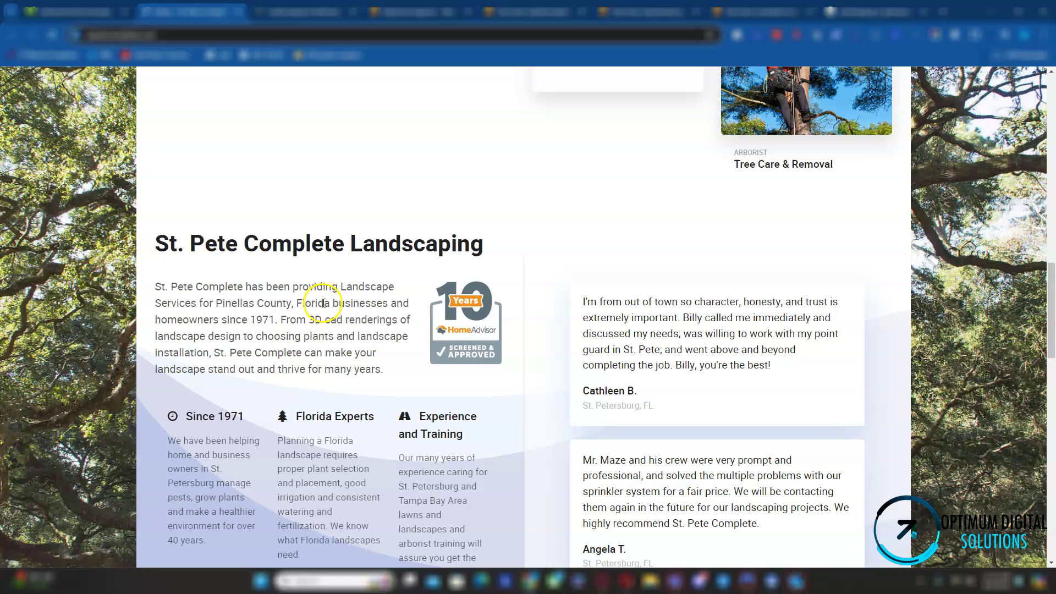
{"action": "scroll", "coordinate": [324, 303], "scroll_direction": "up", "scroll_amount": 15}
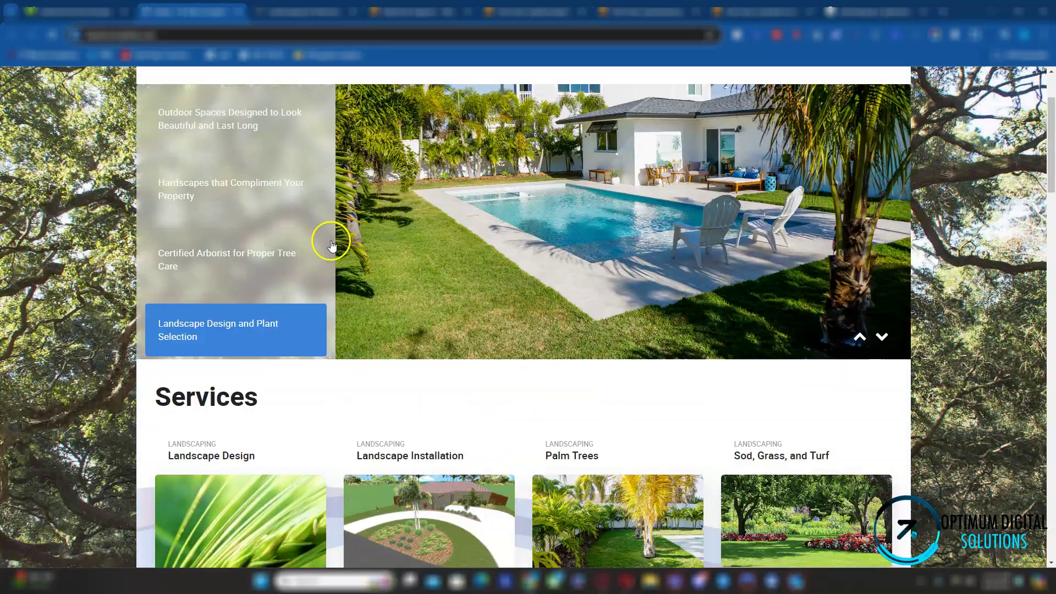
{"action": "scroll", "coordinate": [332, 246], "scroll_direction": "up", "scroll_amount": 2}
Check the default save names of the St. Pete Complete page and its Landscape Design image
{"action": "right_click", "coordinate": [560, 340]}
{"action": "left_click", "coordinate": [594, 130]}
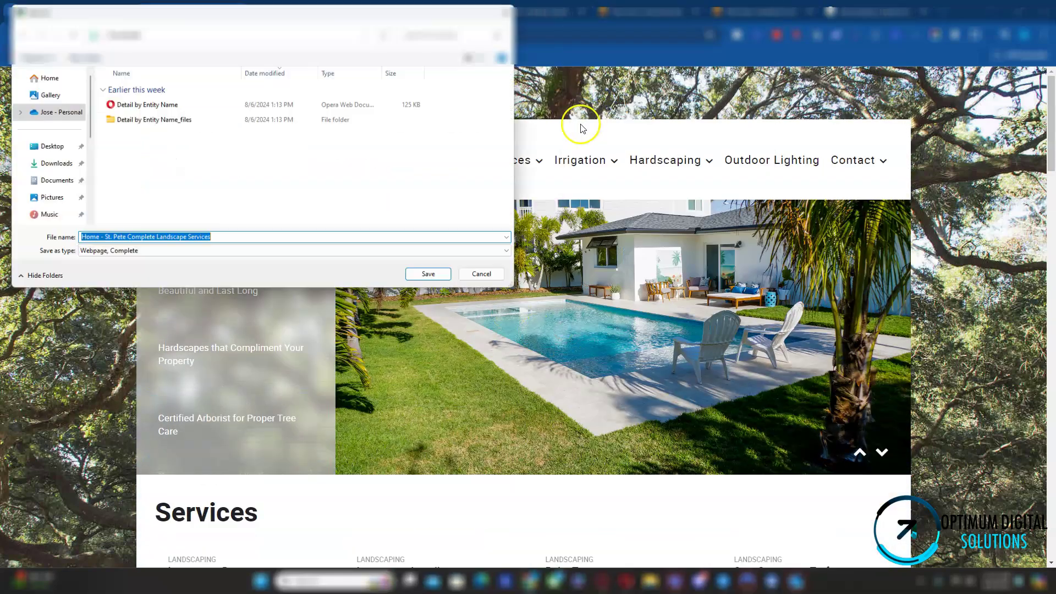
{"action": "left_click", "coordinate": [490, 278]}
{"action": "scroll", "coordinate": [400, 365], "scroll_direction": "down", "scroll_amount": 5}
{"action": "right_click", "coordinate": [225, 346]}
{"action": "left_click", "coordinate": [275, 207]}
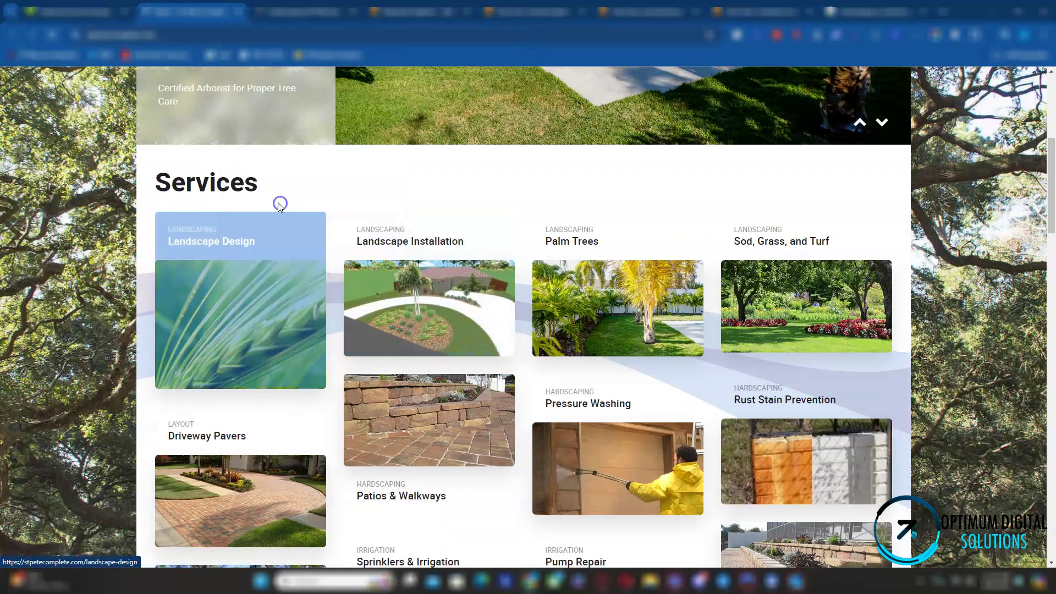
Cancel the image save and check the Southern Hospitality page's save name, 'Landscaping St Petersburg, Landscapers Tampa Bay'
{"action": "left_click", "coordinate": [480, 280]}
{"action": "left_click", "coordinate": [277, 4]}
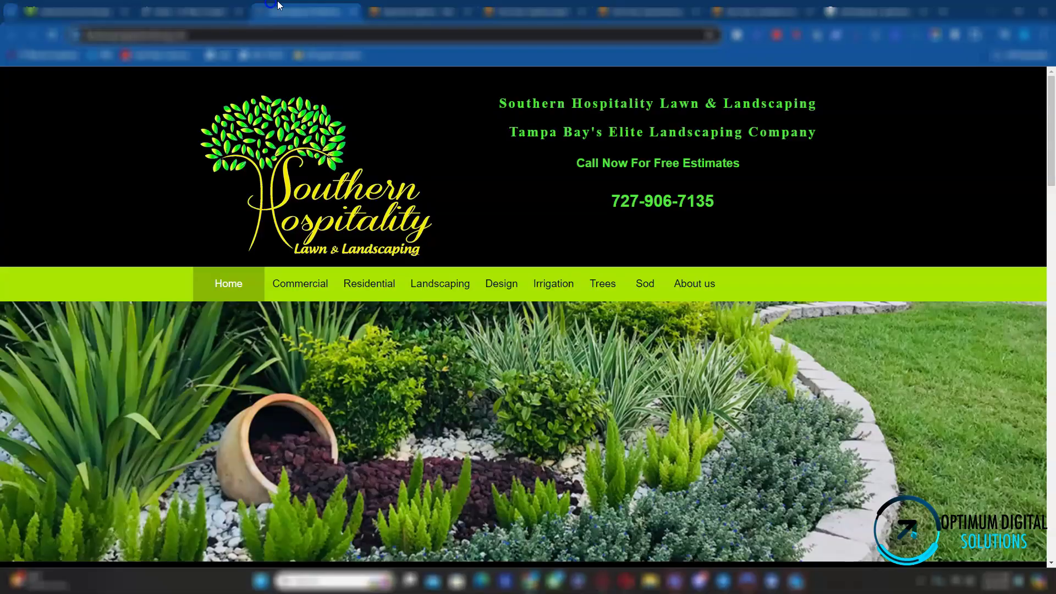
{"action": "scroll", "coordinate": [389, 308], "scroll_direction": "down", "scroll_amount": 3}
{"action": "right_click", "coordinate": [238, 244]}
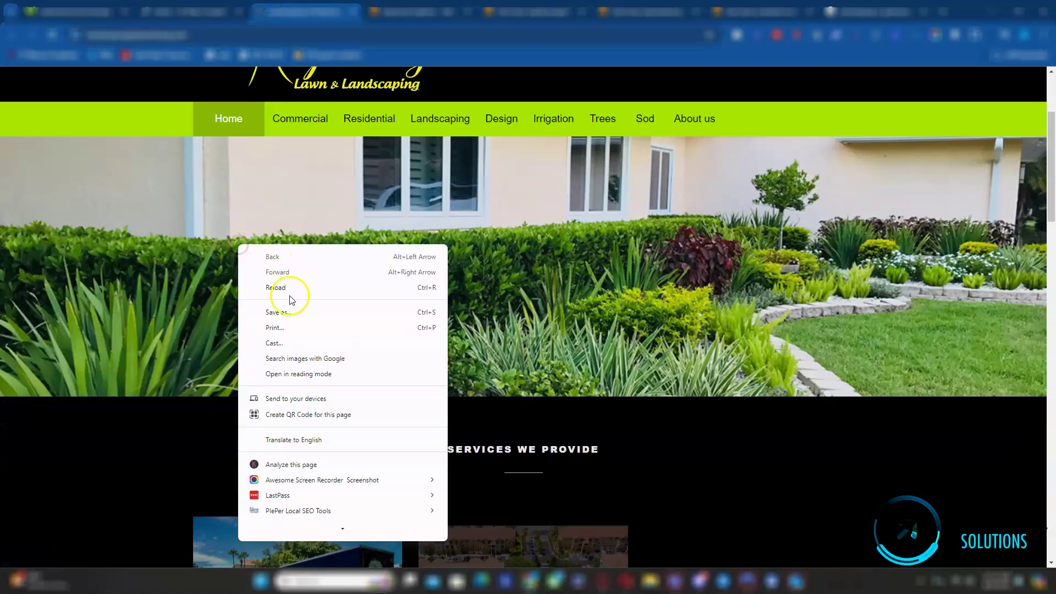
{"action": "left_click", "coordinate": [289, 314]}
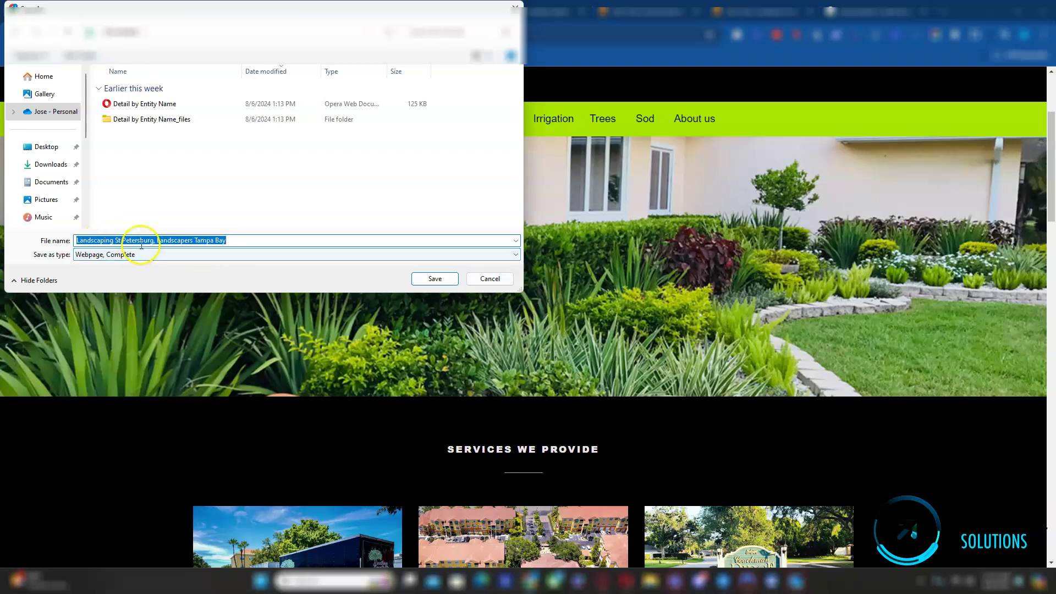
{"action": "left_click", "coordinate": [490, 279]}
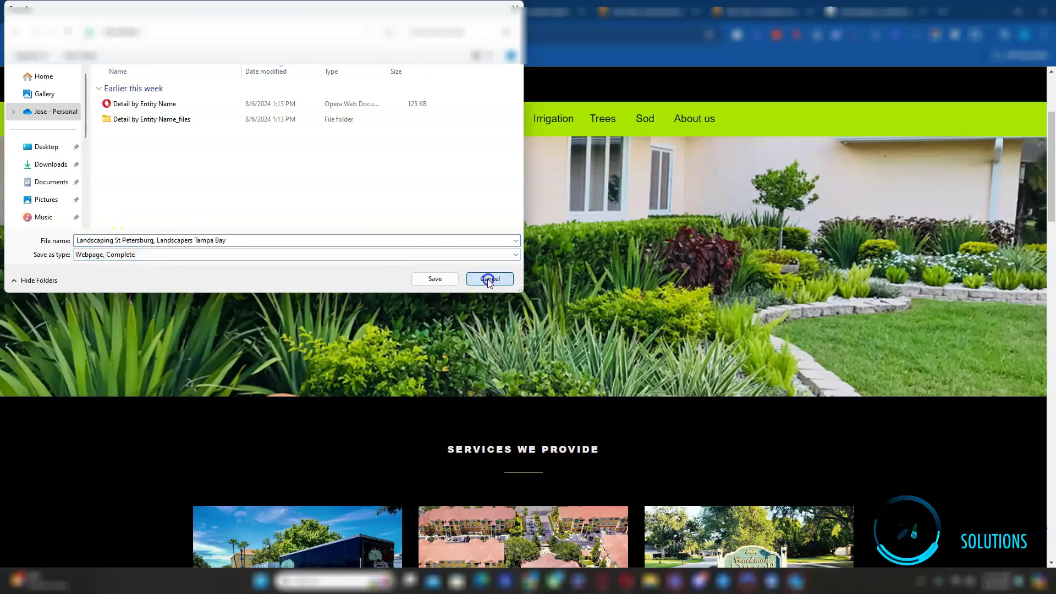
{"action": "right_click", "coordinate": [278, 189]}
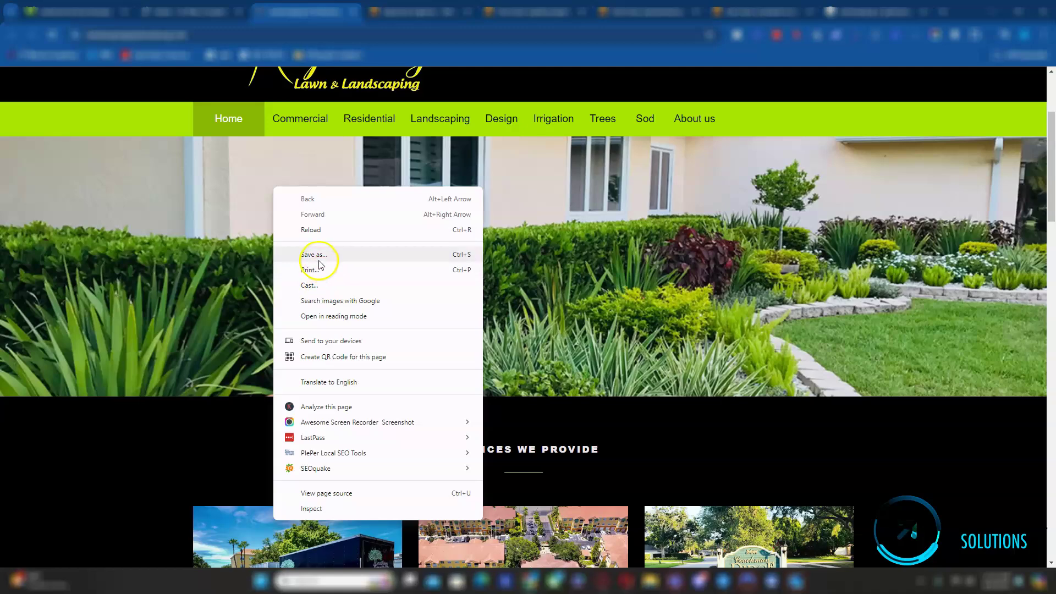
{"action": "left_click", "coordinate": [283, 255]}
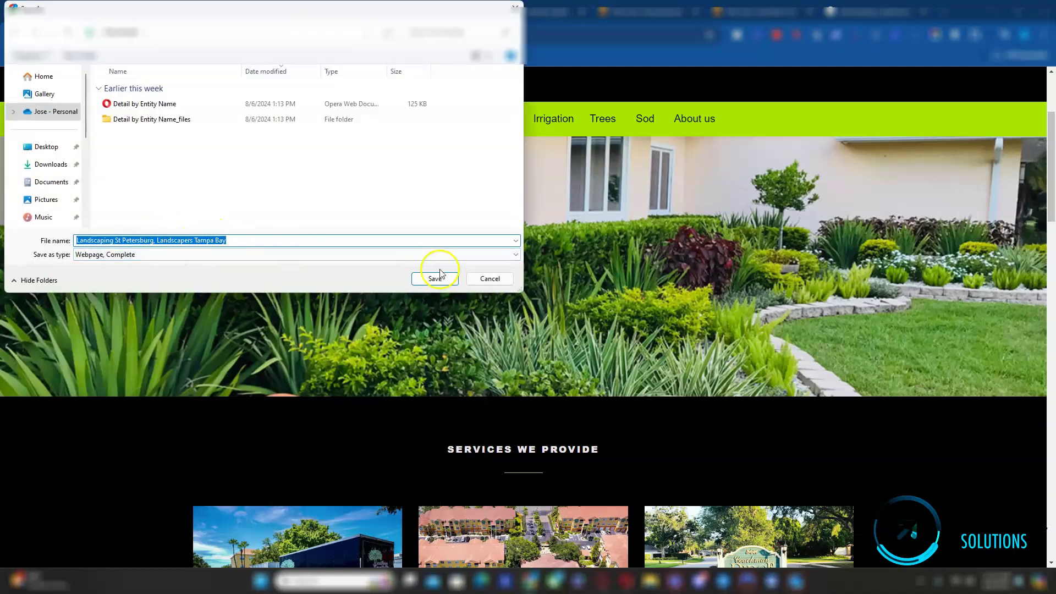
{"action": "left_click", "coordinate": [495, 283]}
Scroll the Southern Hospitality homepage down to the licence section and back to the header
{"action": "scroll", "coordinate": [433, 289], "scroll_direction": "down", "scroll_amount": 10}
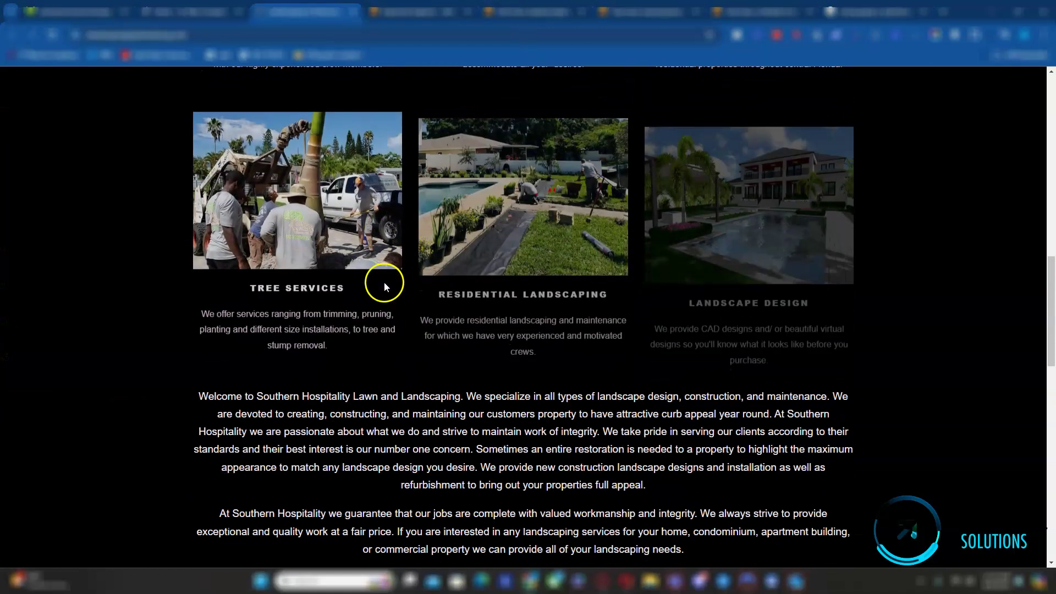
{"action": "scroll", "coordinate": [468, 275], "scroll_direction": "down", "scroll_amount": 8}
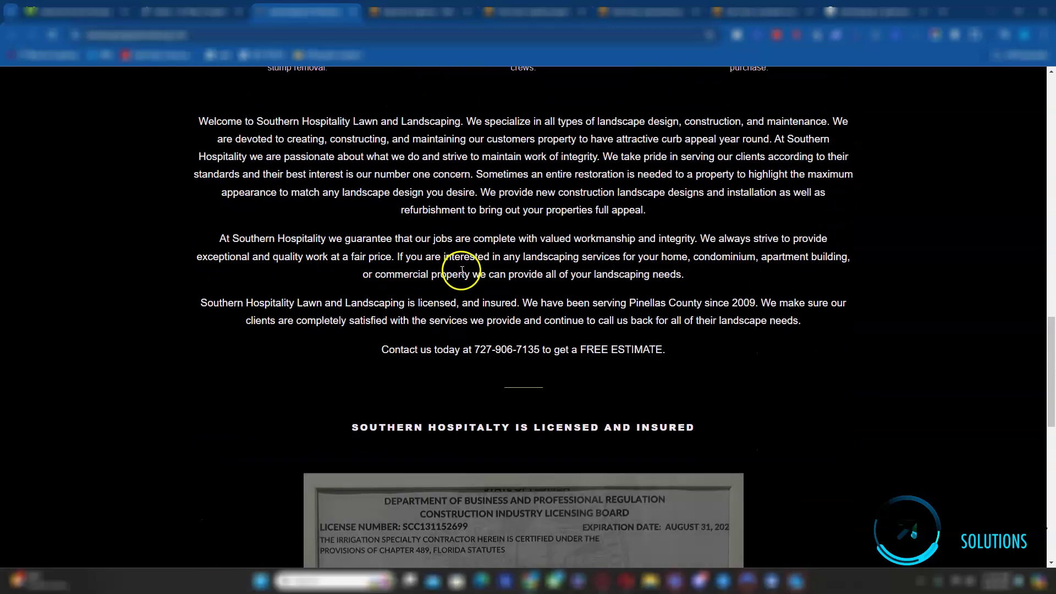
{"action": "scroll", "coordinate": [465, 267], "scroll_direction": "up", "scroll_amount": 5}
{"action": "scroll", "coordinate": [464, 258], "scroll_direction": "up", "scroll_amount": 17}
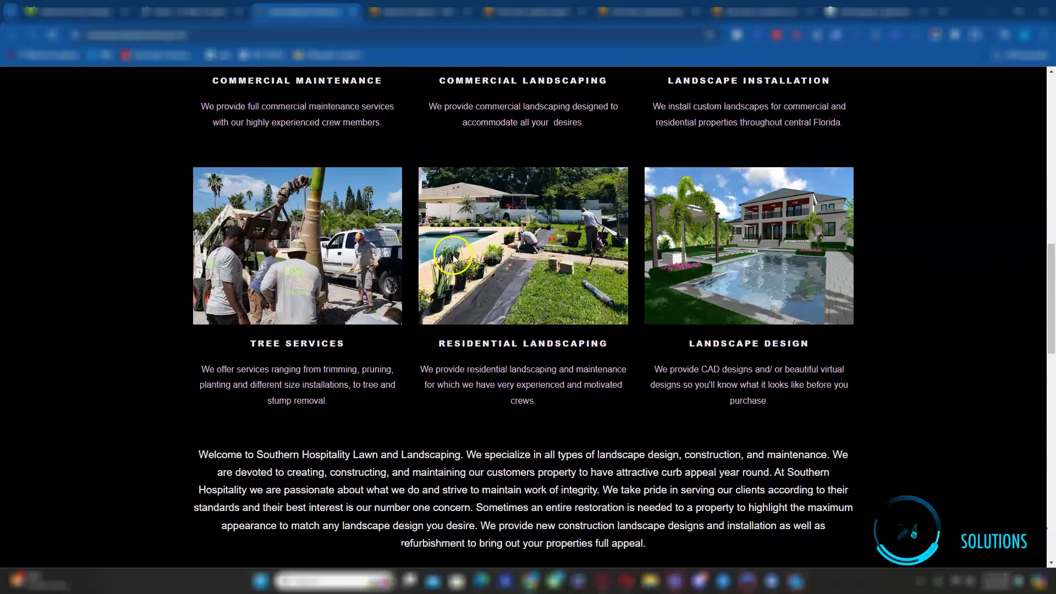
{"action": "scroll", "coordinate": [382, 251], "scroll_direction": "up", "scroll_amount": 2}
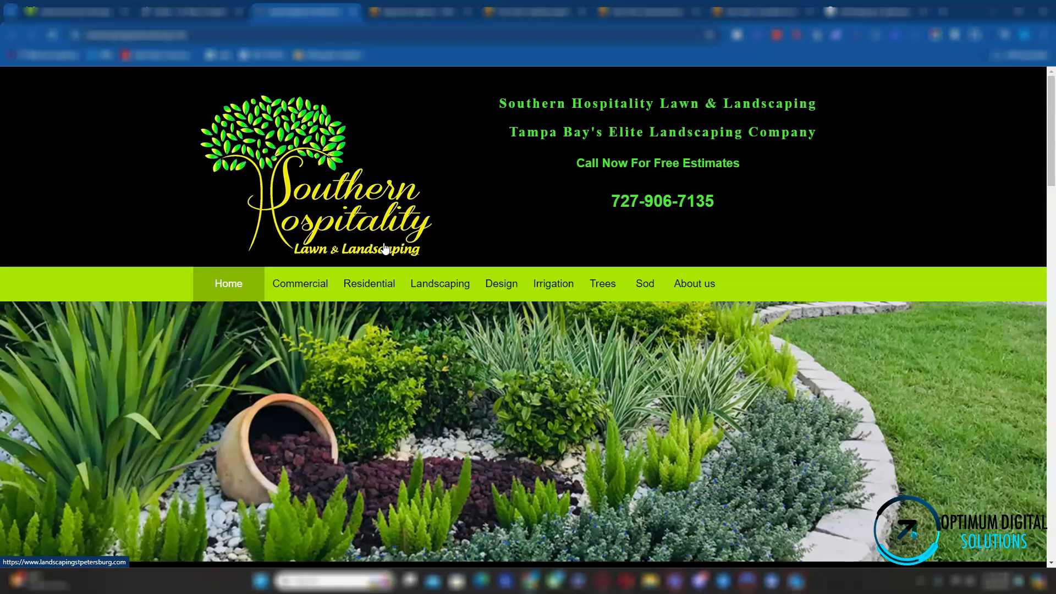
List centralserviceslandscape.com's 25 backlinks and follow the Blue Book listing to the S&S website
{"action": "left_click", "coordinate": [520, 11]}
{"action": "left_click", "coordinate": [759, 11]}
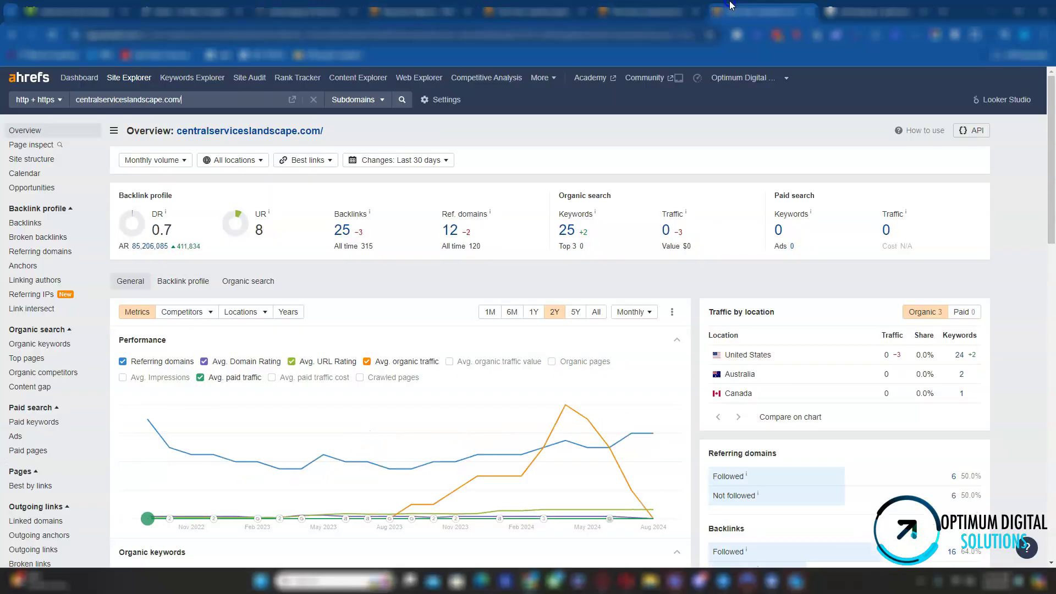
{"action": "left_click", "coordinate": [342, 230]}
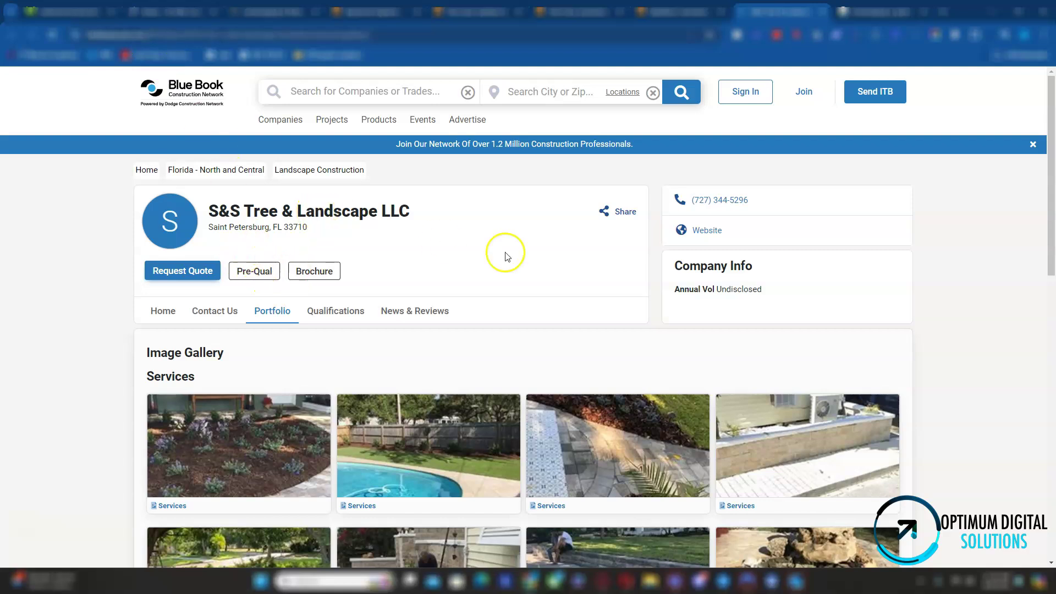
{"action": "left_click", "coordinate": [711, 228]}
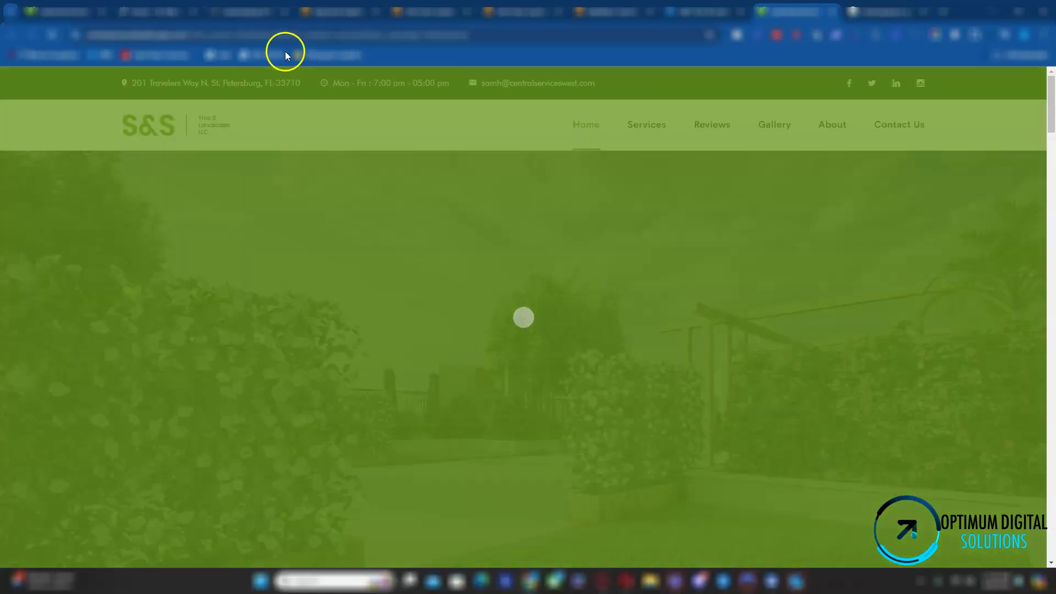
{"action": "left_click", "coordinate": [335, 11]}
Return to centralserviceslandscape.com's overview and open its 24 organic keywords
{"action": "key", "text": "ctrl+Tab"}
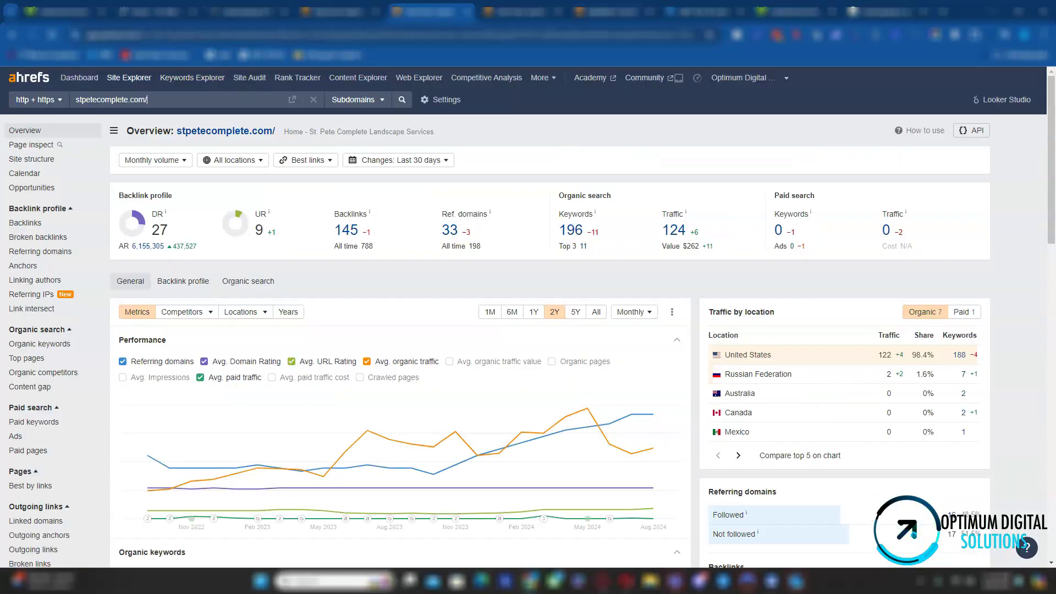
{"action": "left_click", "coordinate": [608, 9]}
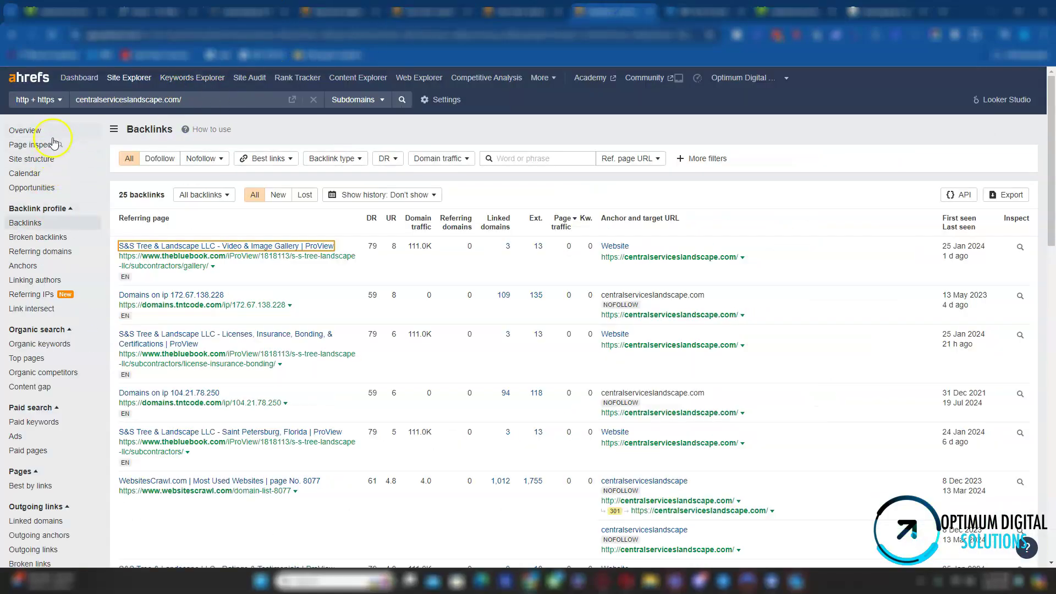
{"action": "left_click", "coordinate": [47, 132]}
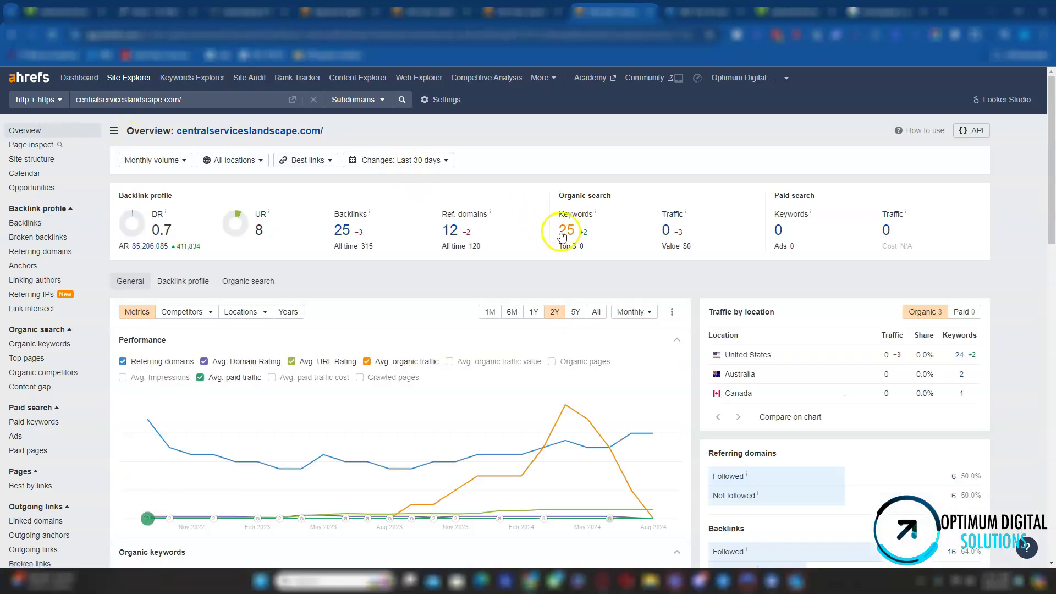
{"action": "left_click", "coordinate": [562, 236]}
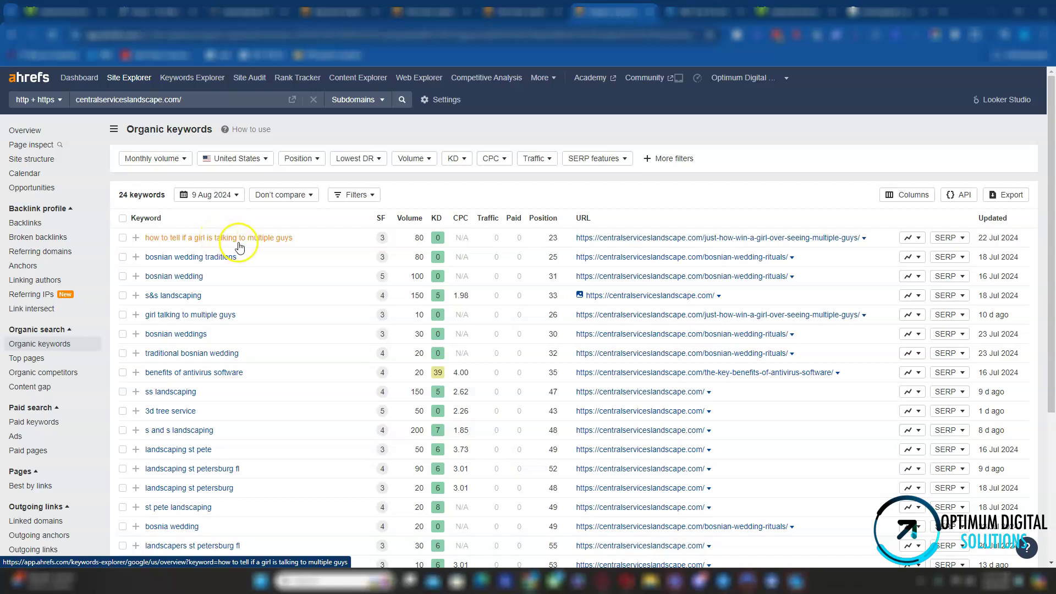
Inspect the off-topic dating blog post ranking for the top keyword, 'bosnian wedding traditions'
{"action": "left_click", "coordinate": [685, 241]}
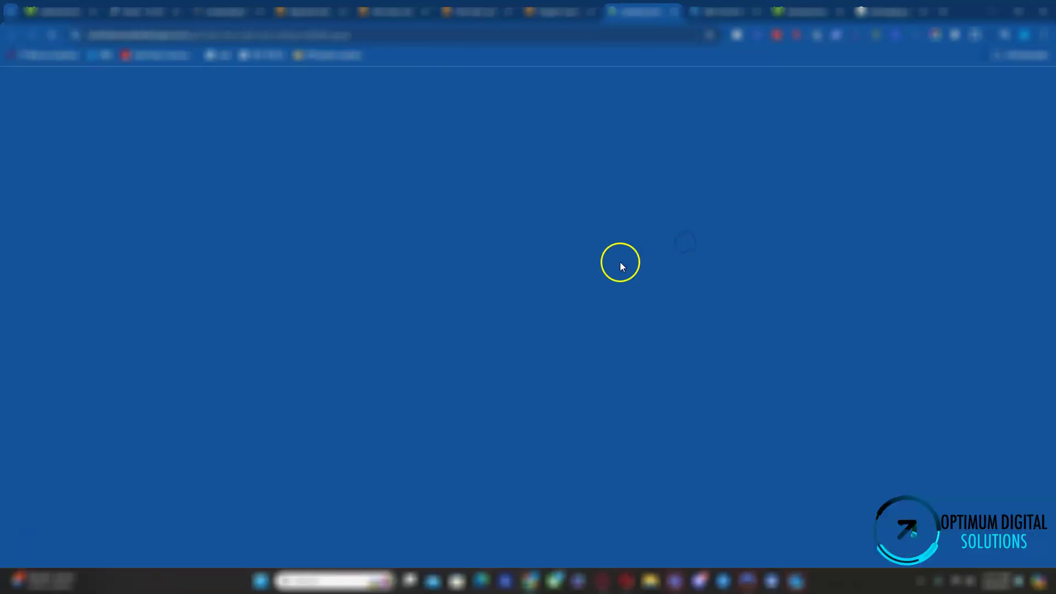
{"action": "scroll", "coordinate": [775, 390], "scroll_direction": "down", "scroll_amount": 1}
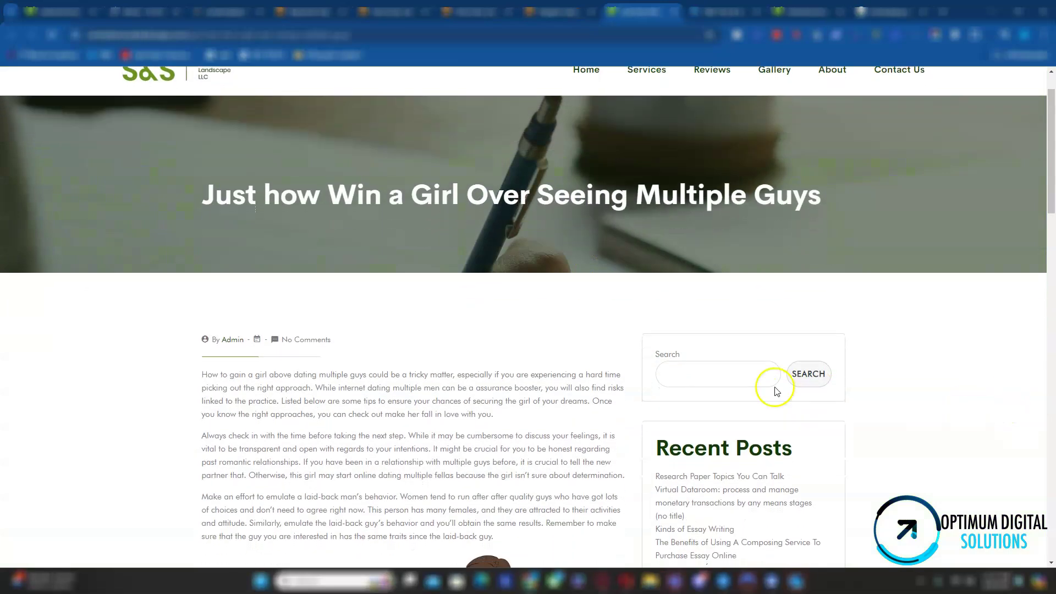
{"action": "scroll", "coordinate": [775, 390], "scroll_direction": "down", "scroll_amount": 4}
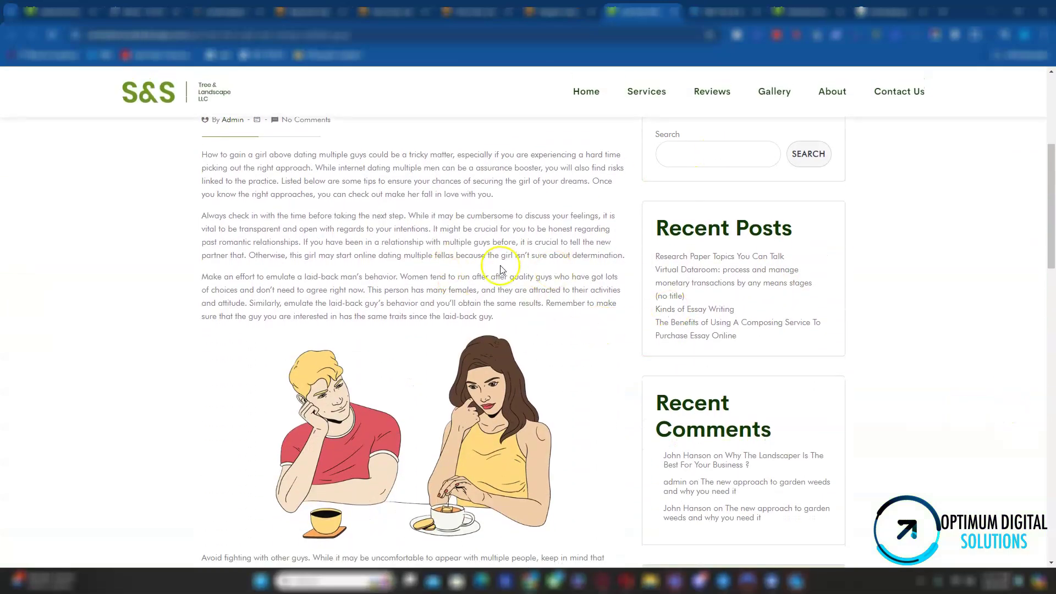
{"action": "scroll", "coordinate": [494, 269], "scroll_direction": "down", "scroll_amount": 3}
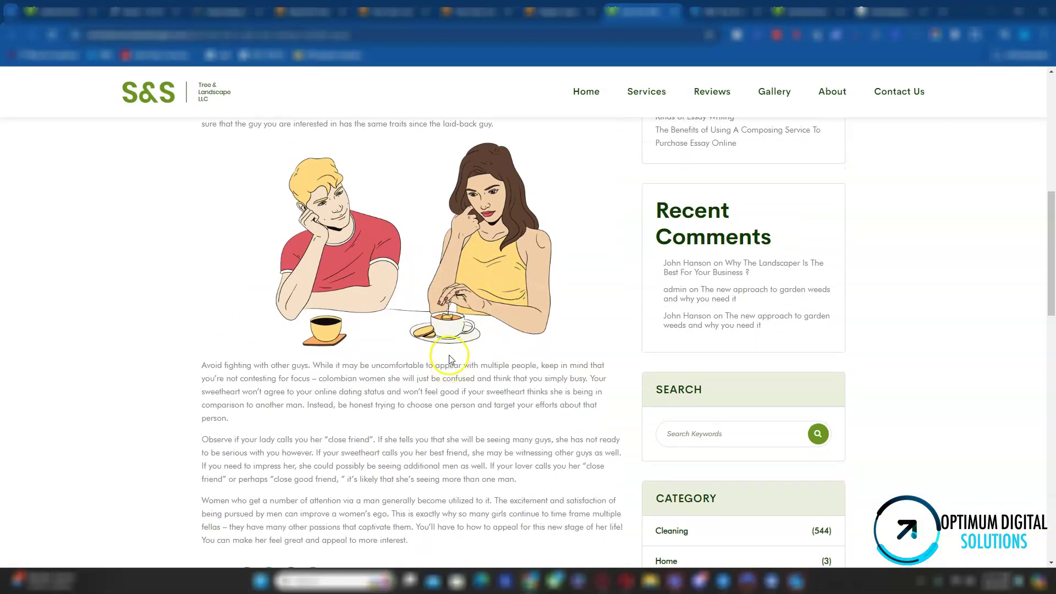
{"action": "scroll", "coordinate": [375, 250], "scroll_direction": "up", "scroll_amount": 7}
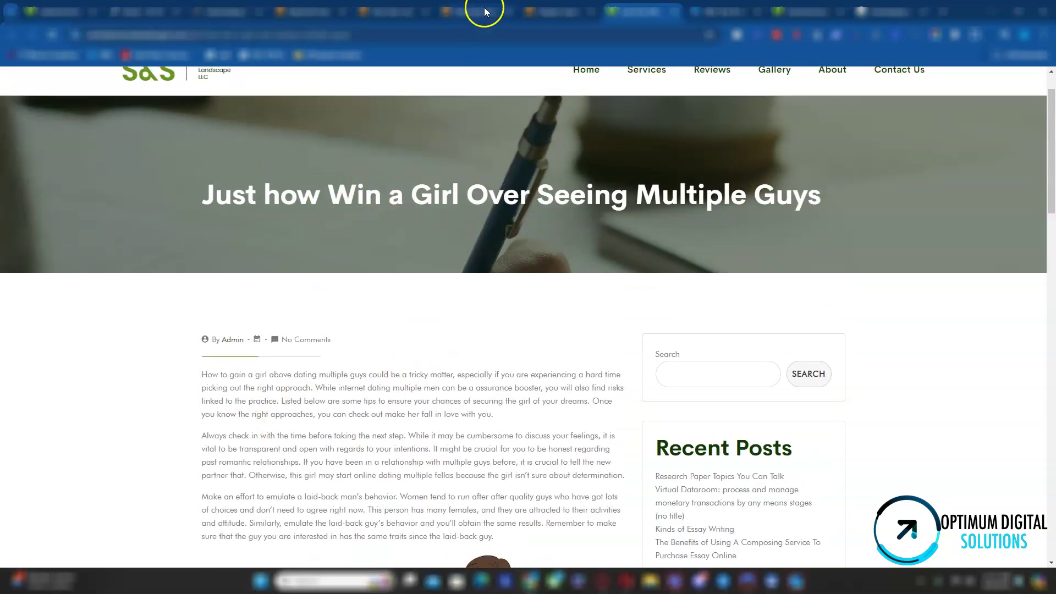
{"action": "key", "text": "ctrl+shift+Tab"}
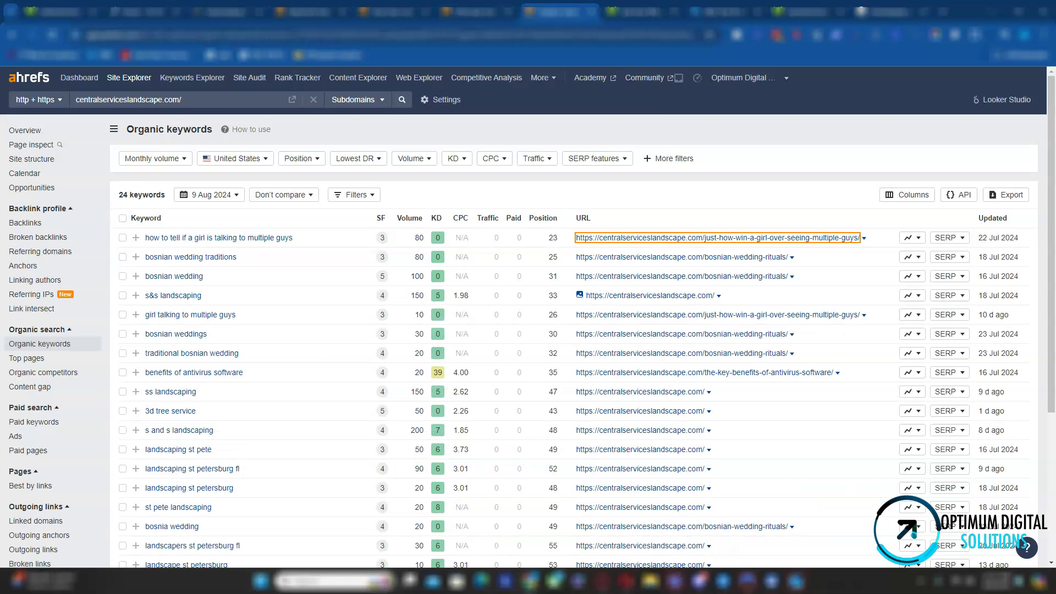
Switch to the stpetecomplete.com overview and list its 188 US organic keywords
{"action": "left_click", "coordinate": [394, 11]}
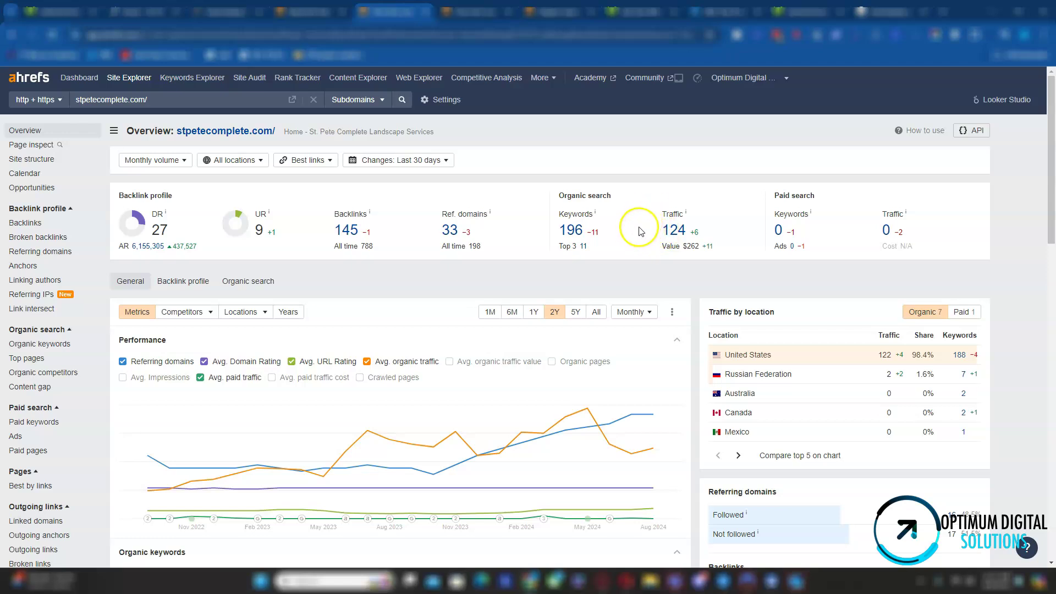
{"action": "left_click", "coordinate": [575, 229]}
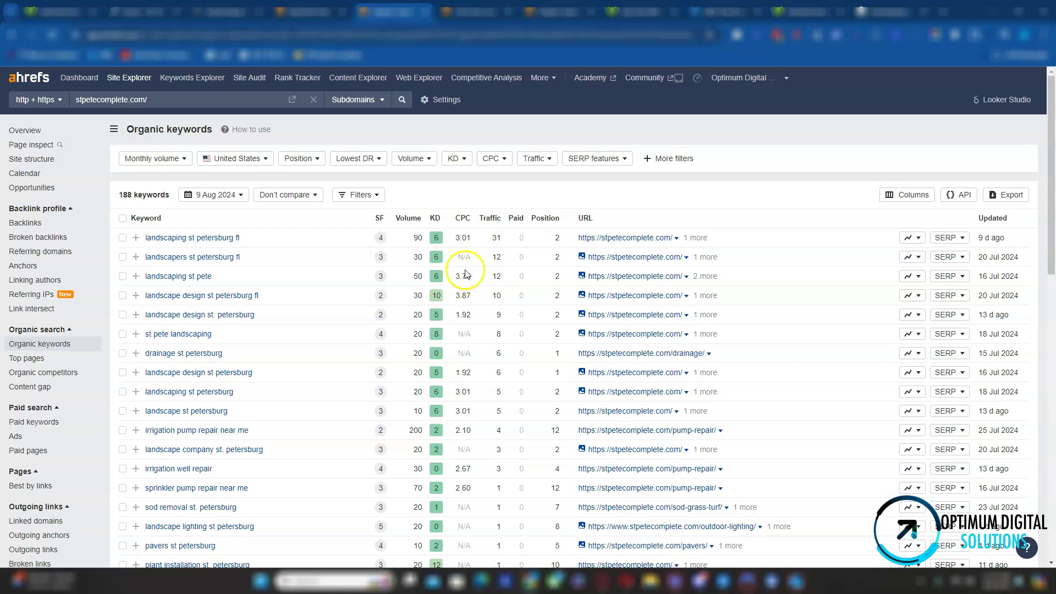
Check landscapingstpetersburg.com's 62 organic keywords in Ahrefs, led by 'southern hospitality landscaping', then return to its overview
{"action": "left_click", "coordinate": [9, 31]}
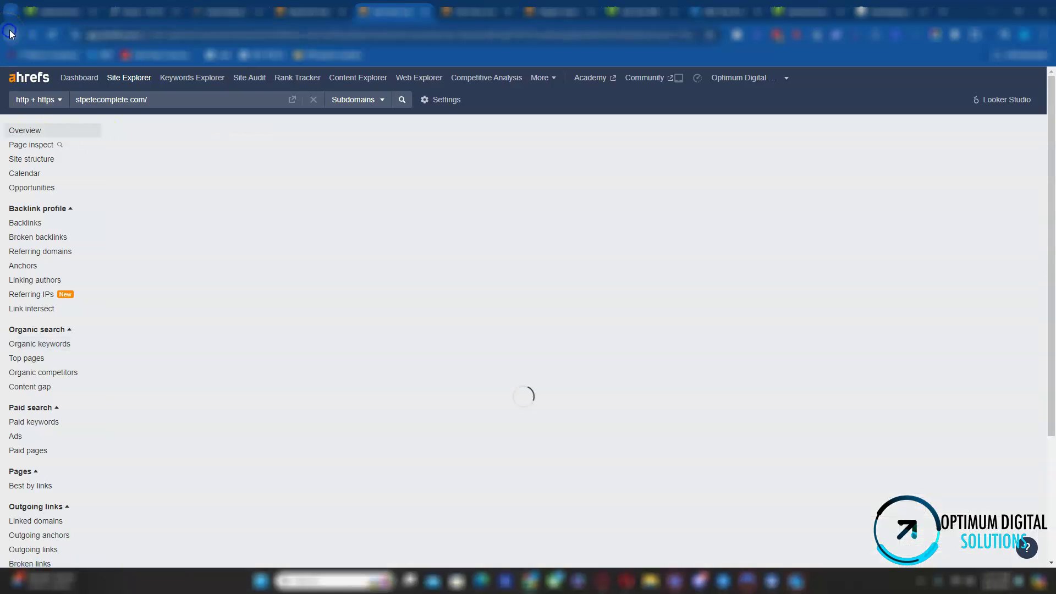
{"action": "key", "text": "ctrl+Tab"}
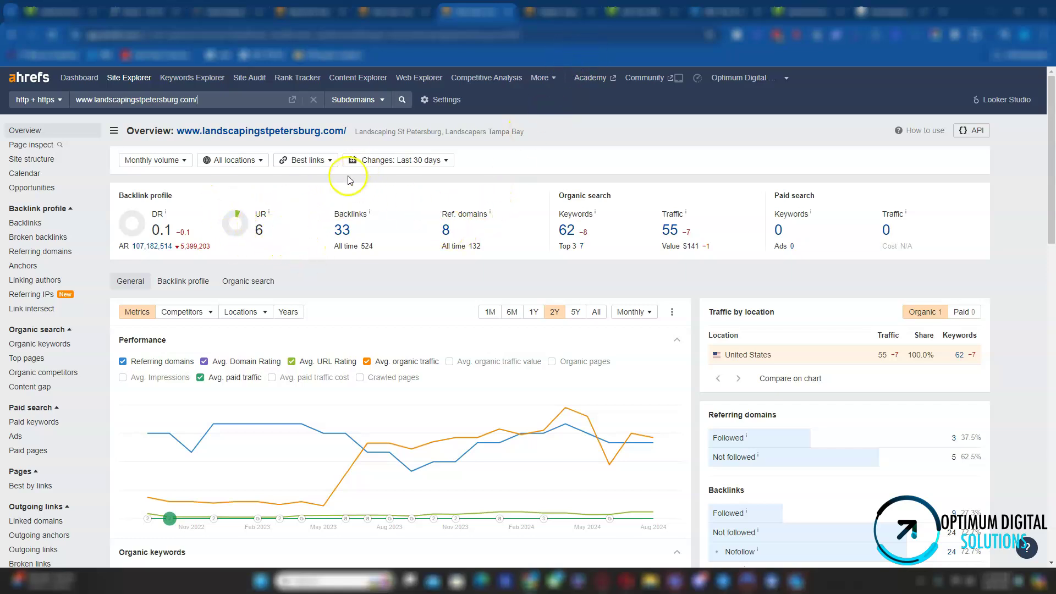
{"action": "left_click", "coordinate": [572, 234]}
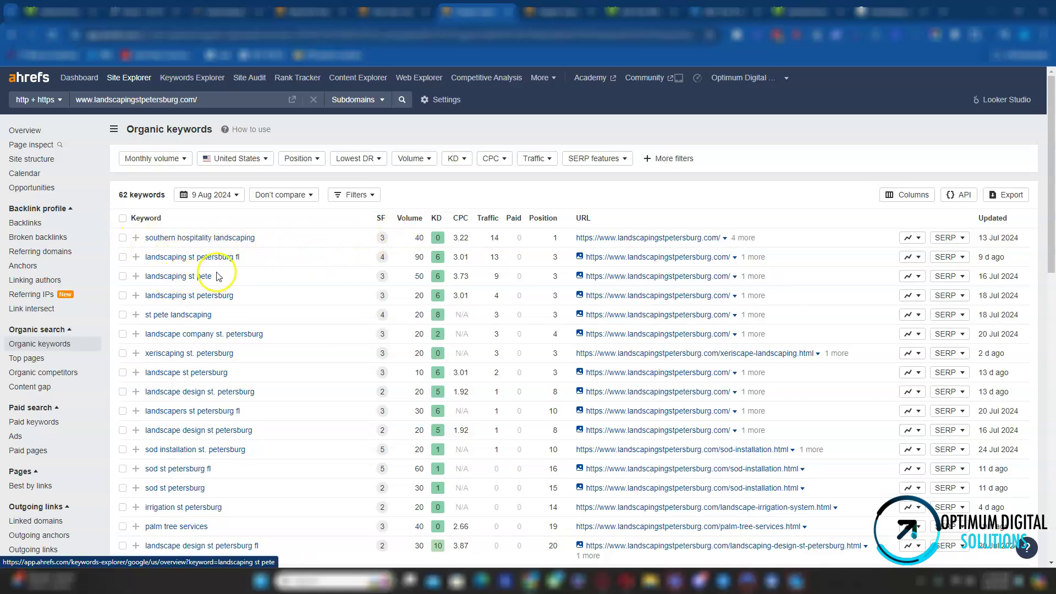
{"action": "left_click", "coordinate": [14, 32]}
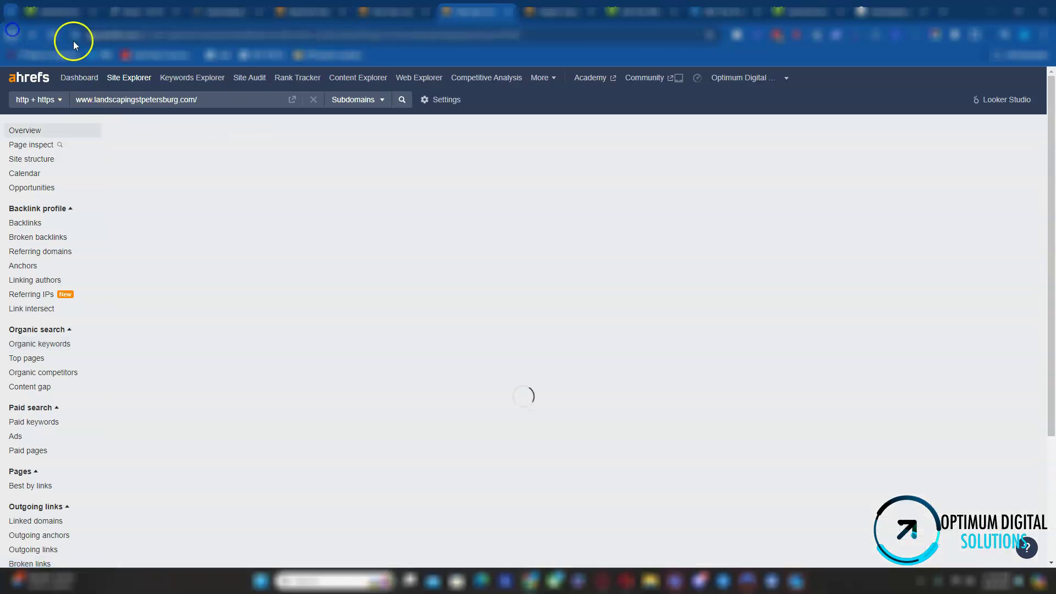
Return to the Google results for 'landscaping st petersburg fl' and scan the business map listings
{"action": "key", "text": "ctrl+9"}
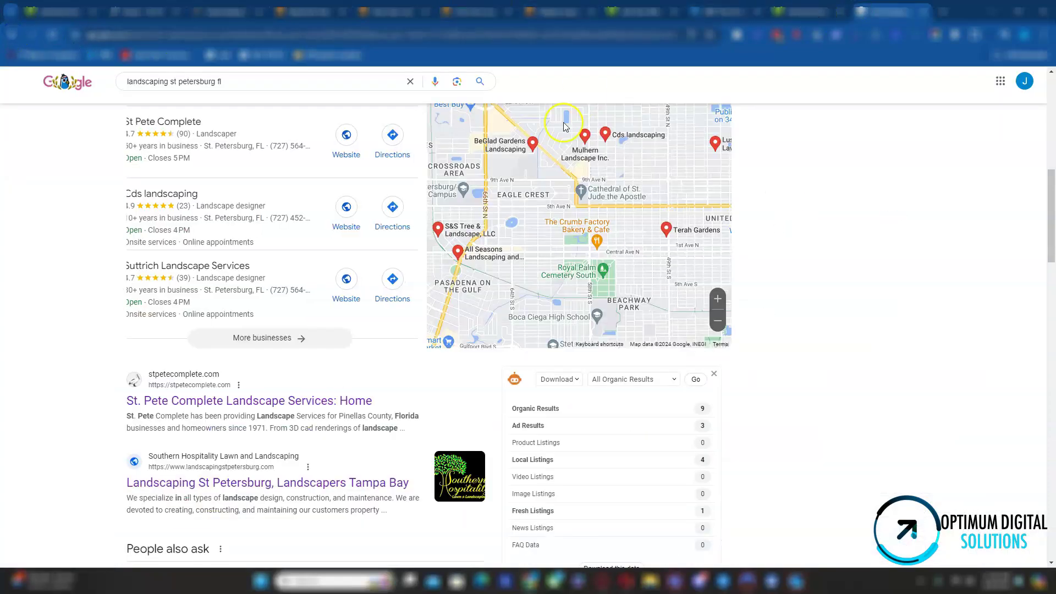
{"action": "scroll", "coordinate": [307, 330], "scroll_direction": "down", "scroll_amount": 2}
{"action": "scroll", "coordinate": [907, 306], "scroll_direction": "up", "scroll_amount": 6}
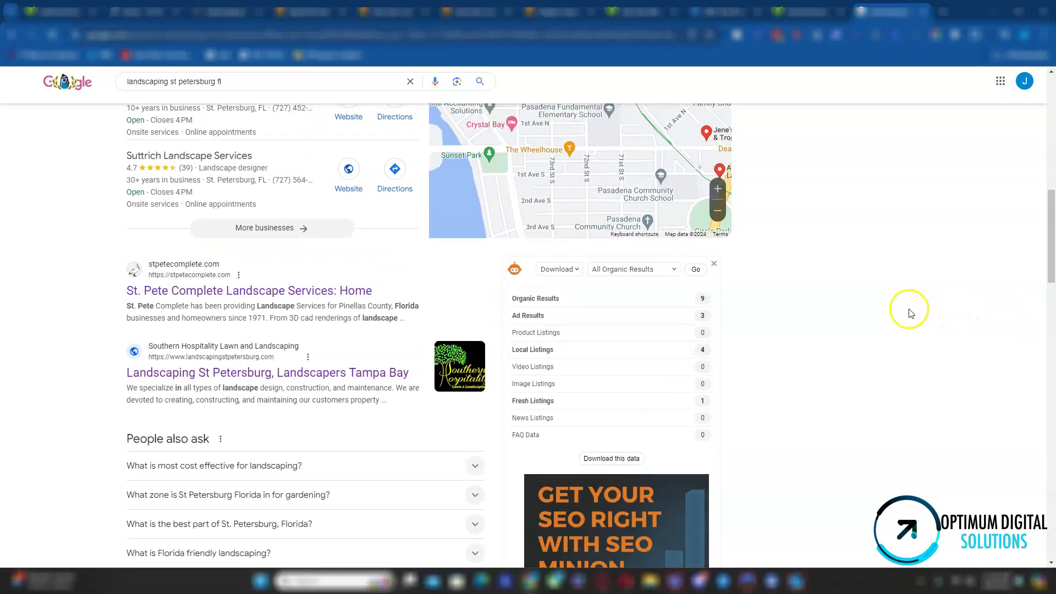